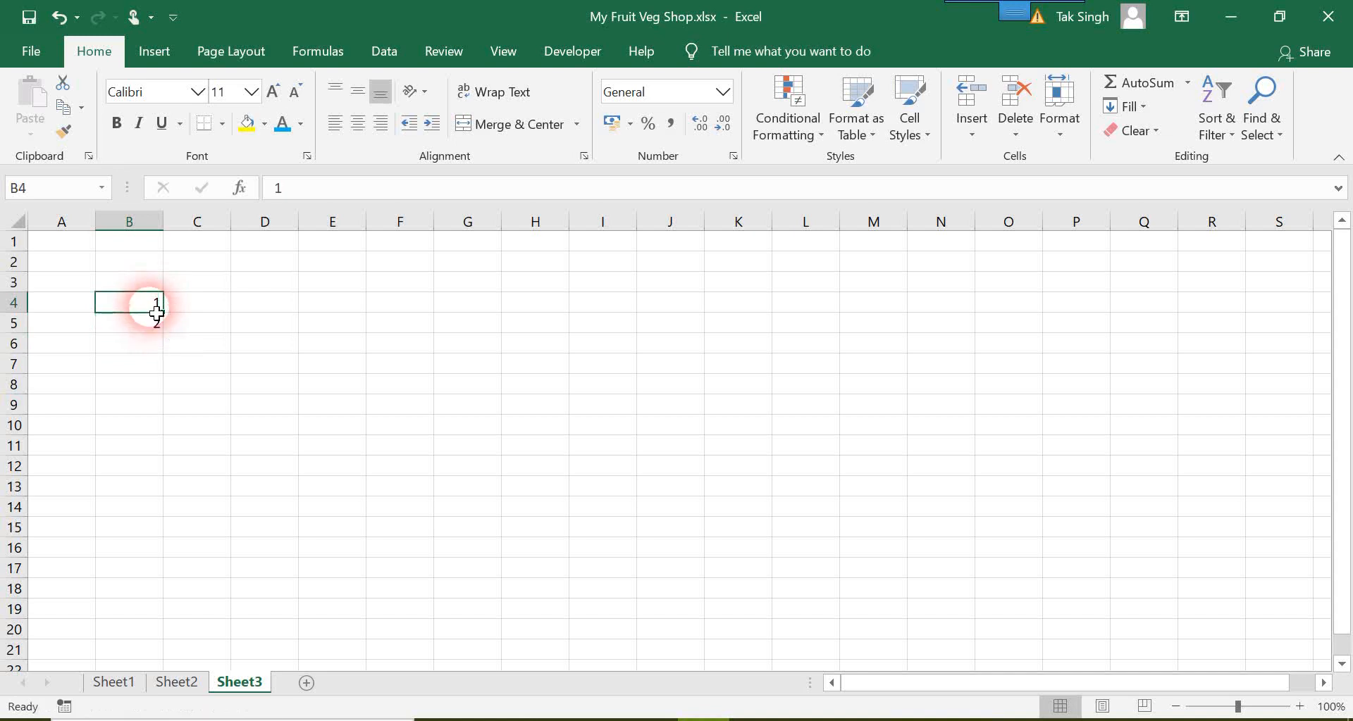
Step: Extend the number series in column B down to B14 and fill it across into C4:C14
drag(154, 317, 167, 522)
key(Escape)
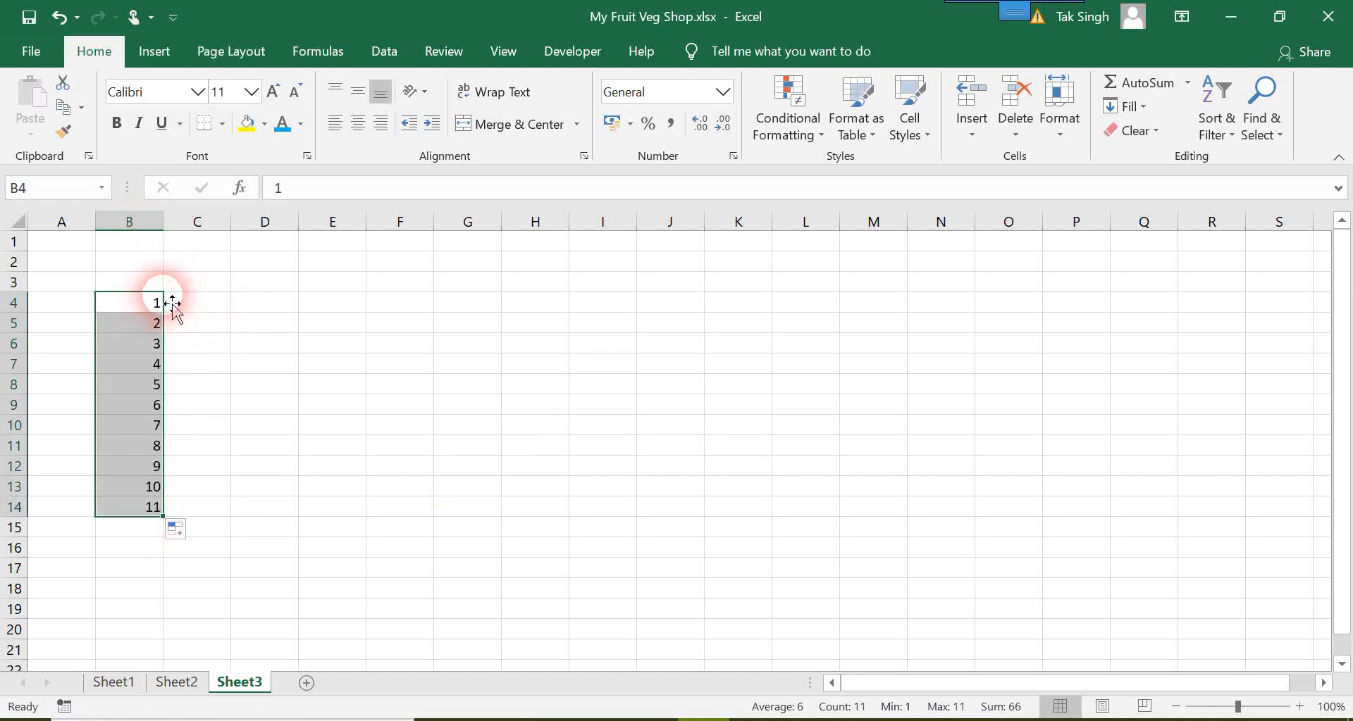
drag(173, 524, 224, 525)
click(365, 508)
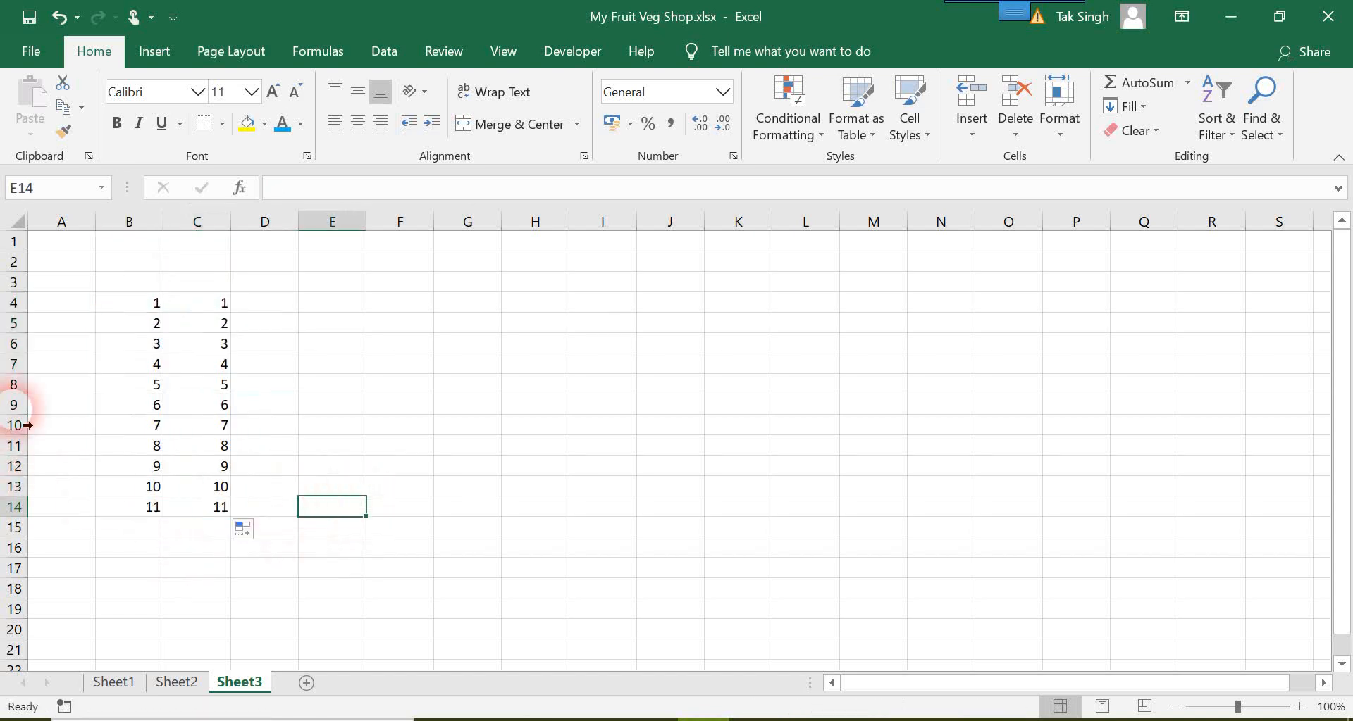
Step: Copy cell B8, paste it into G7 with the standard paste option, and end copy mode
click(159, 393)
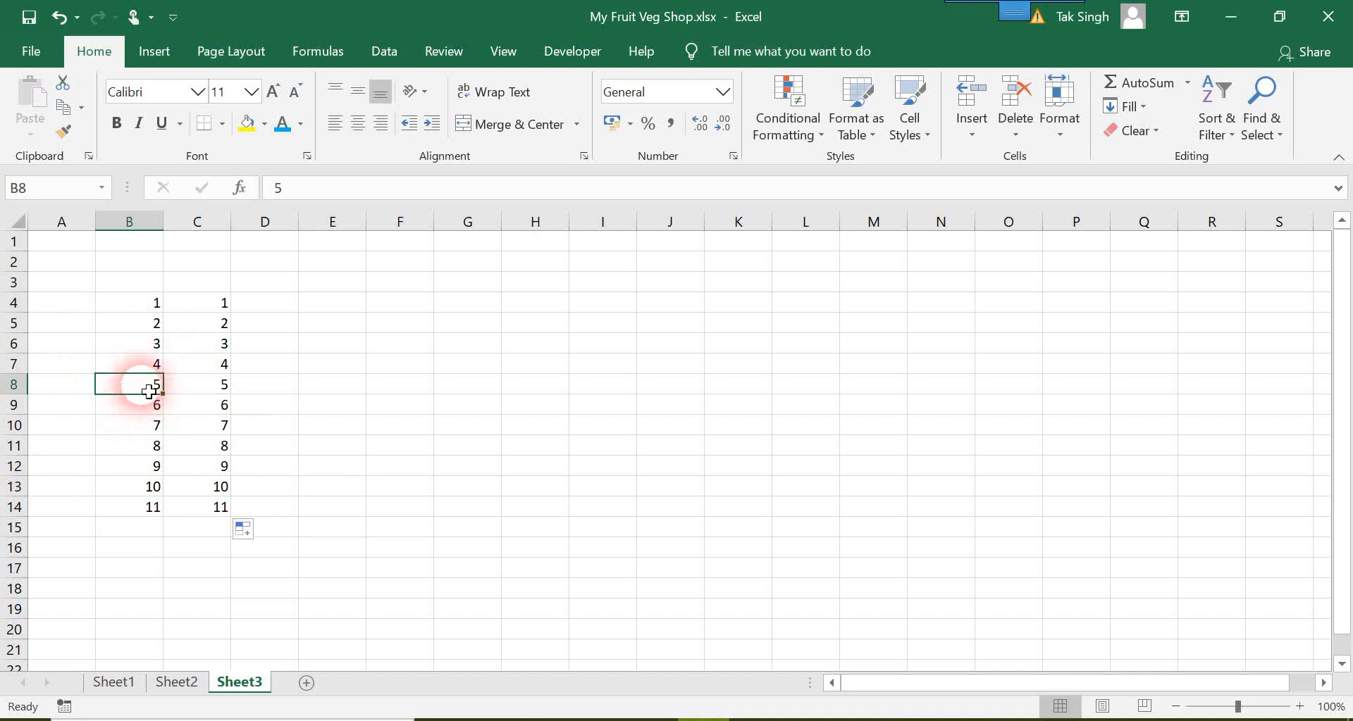
right_click(147, 384)
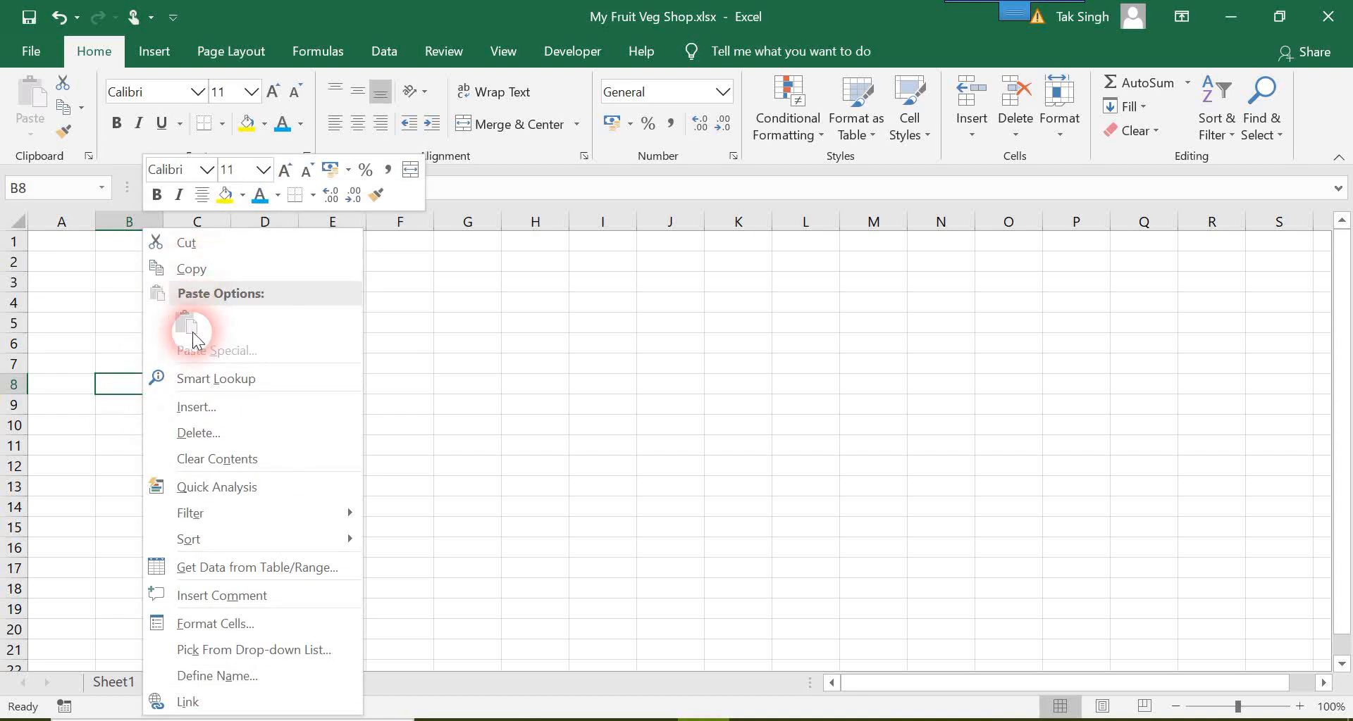
right_click(117, 383)
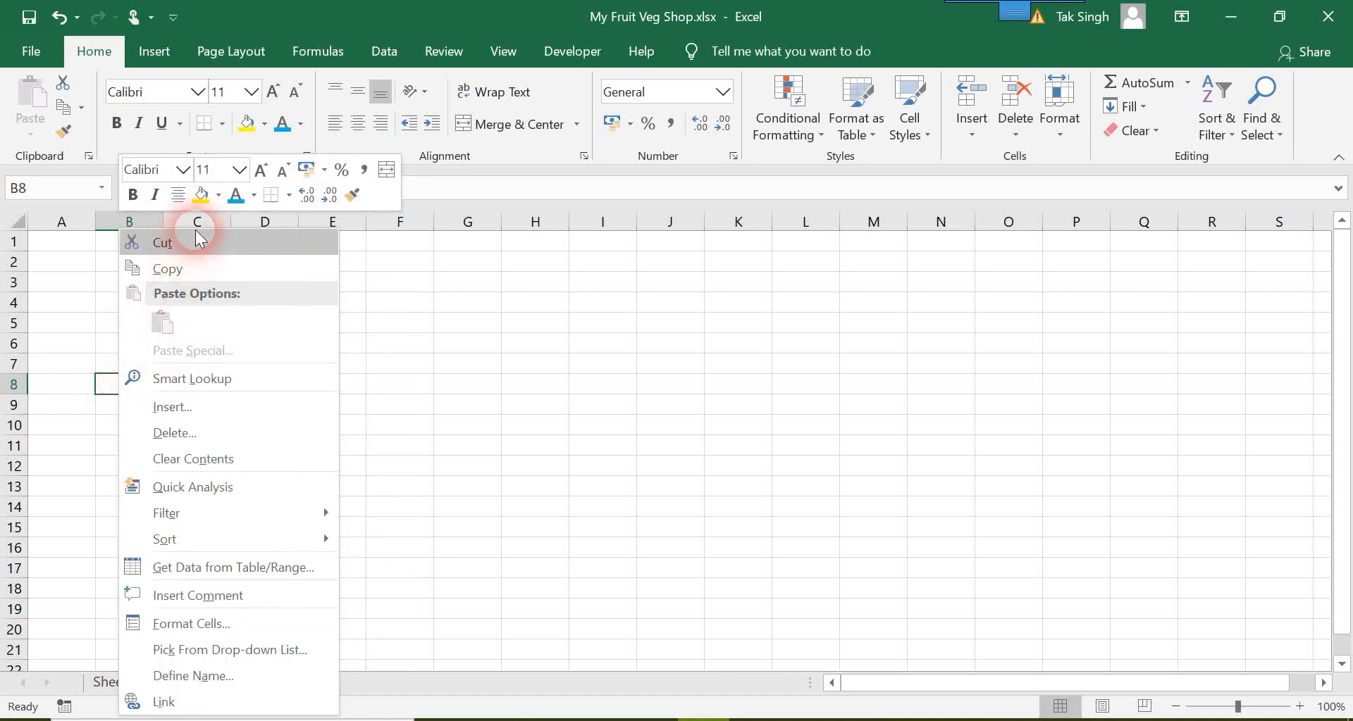
click(212, 270)
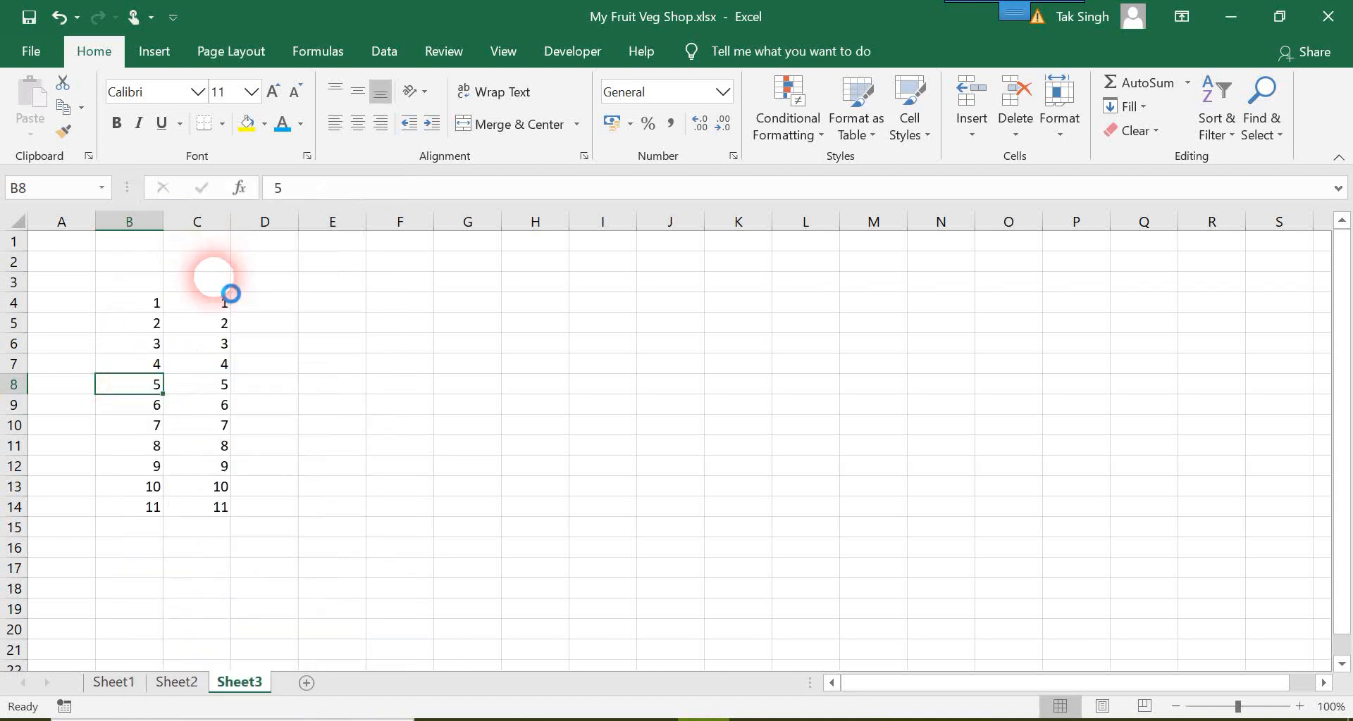
right_click(459, 369)
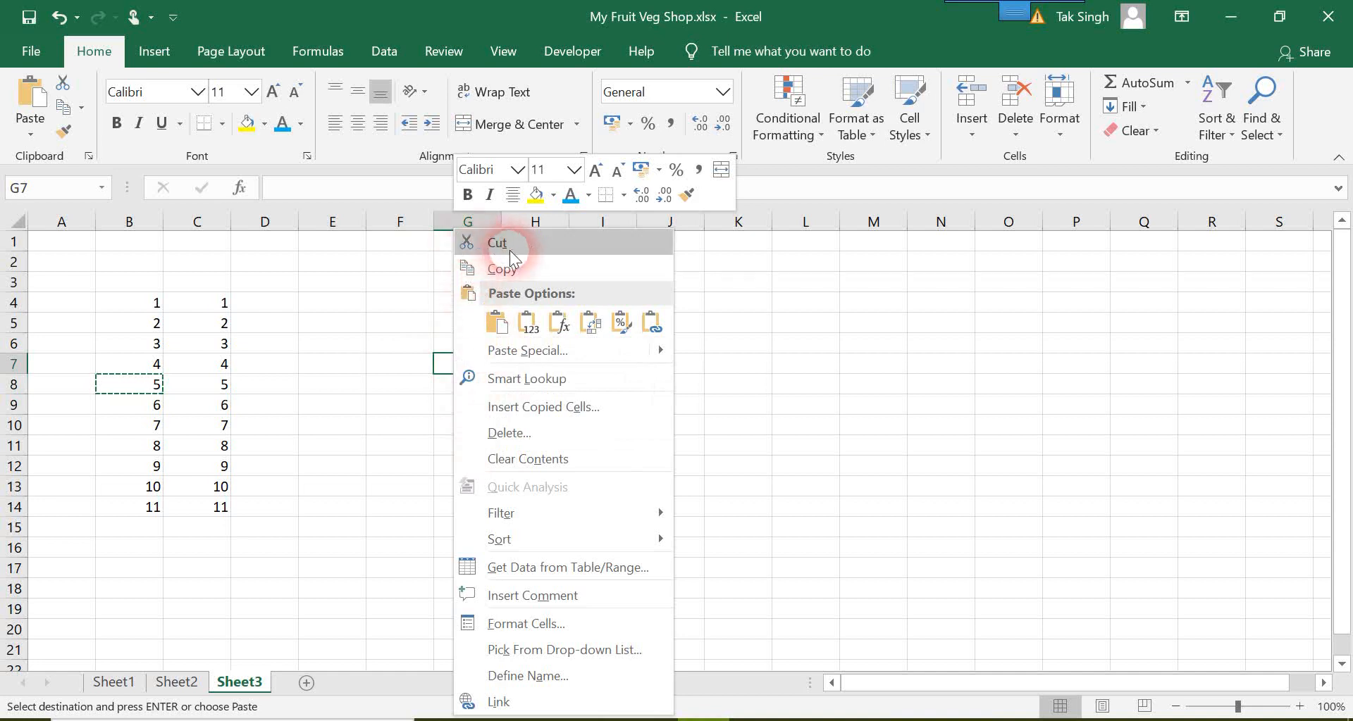
click(497, 322)
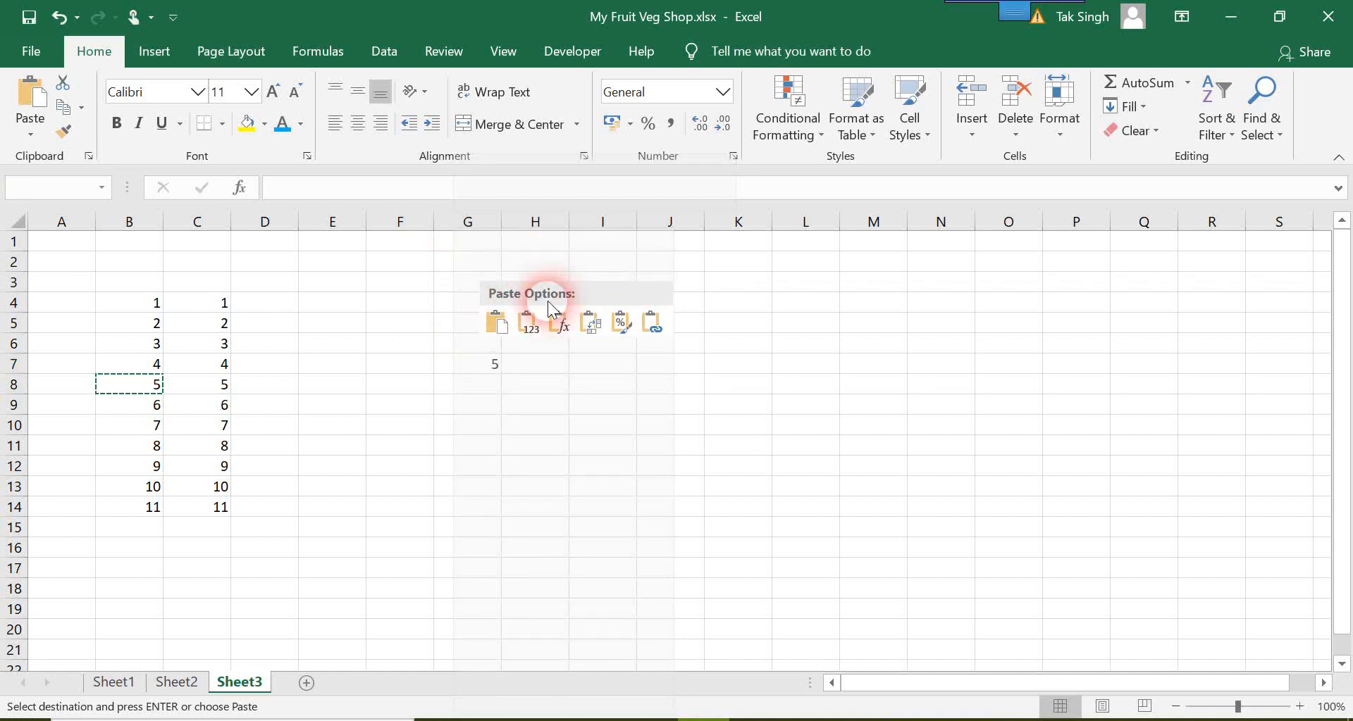
right_click(458, 365)
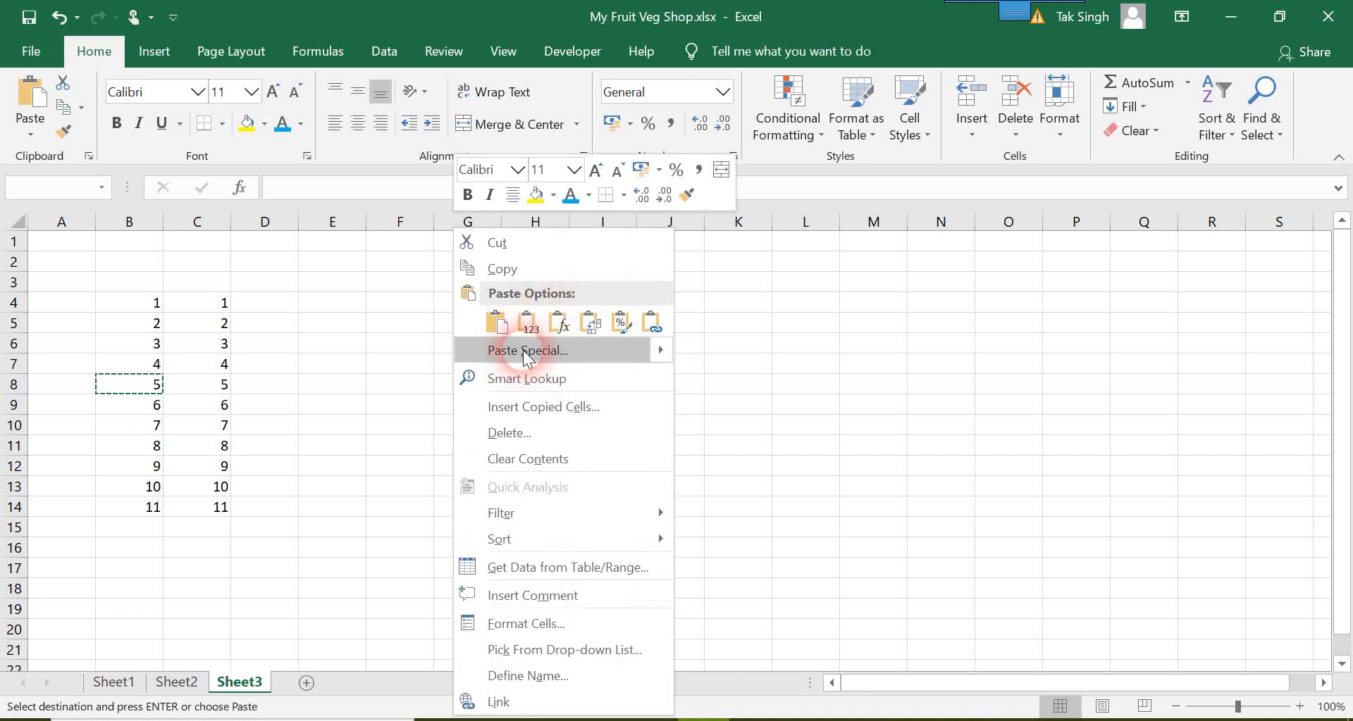
click(497, 322)
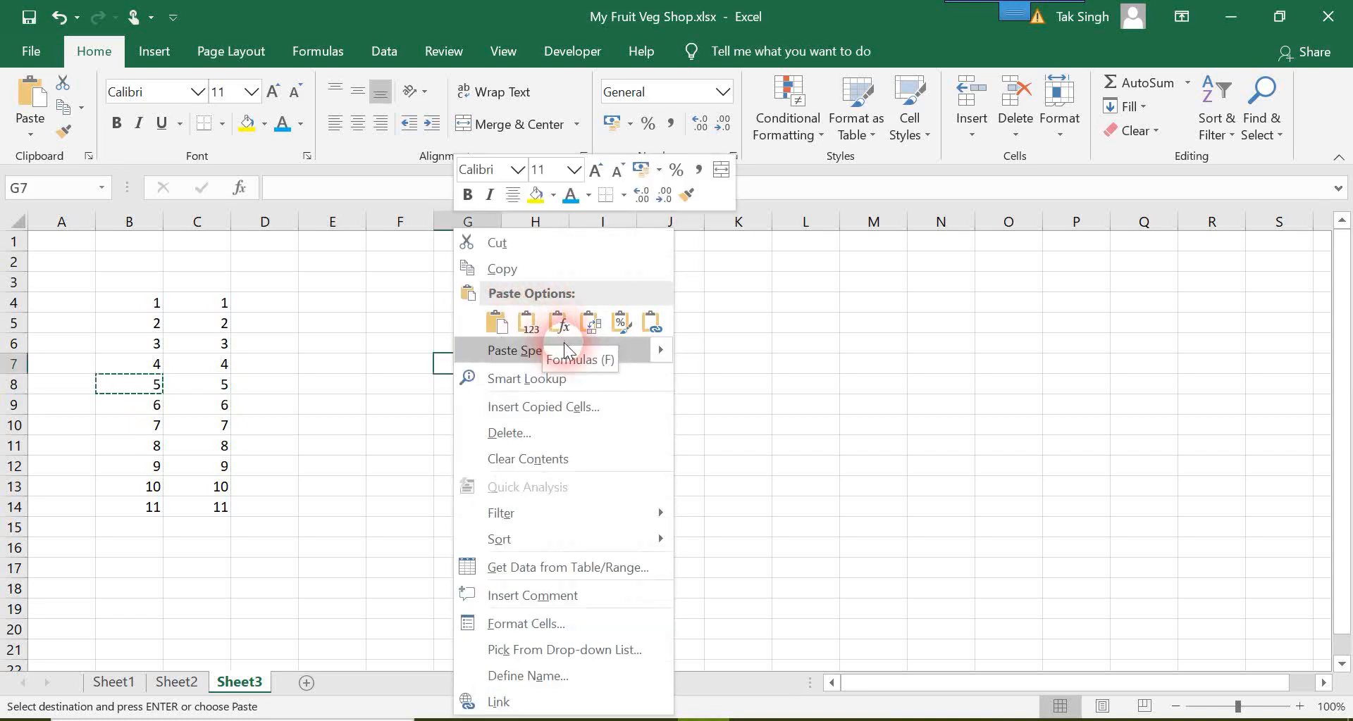
click(507, 328)
click(467, 423)
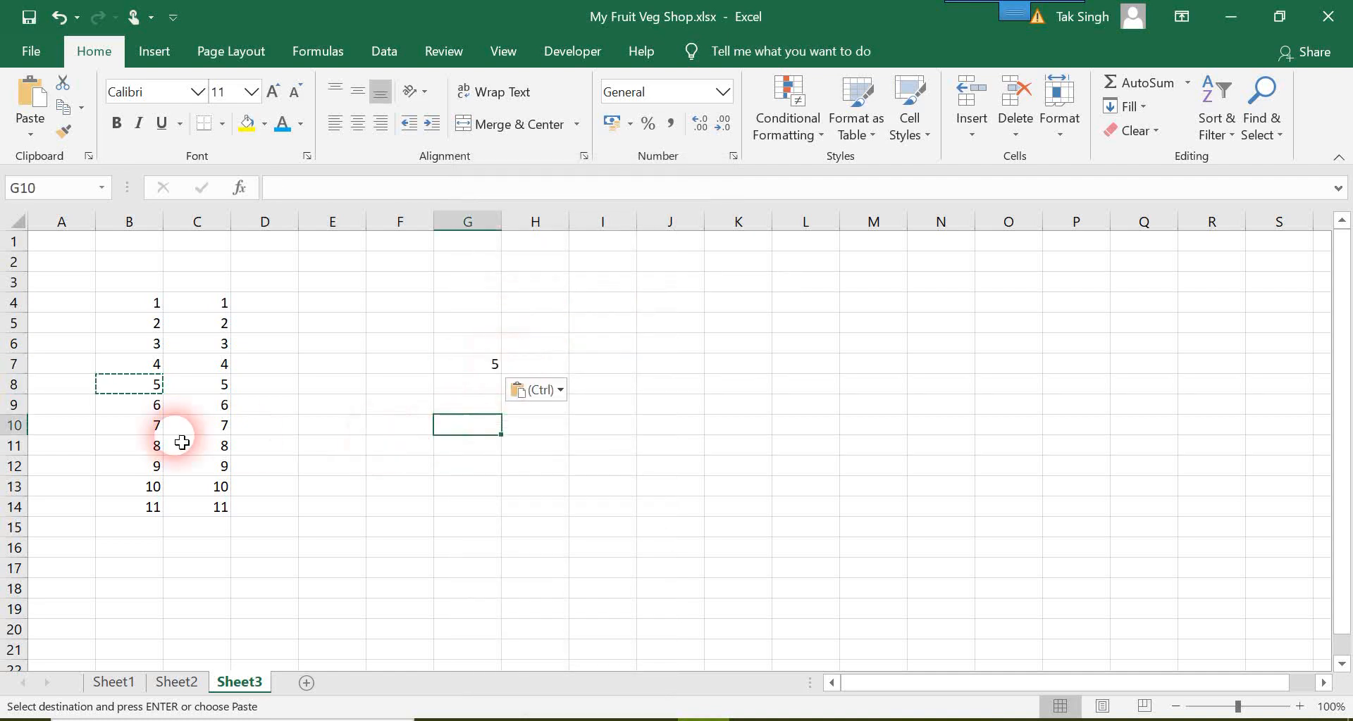
click(148, 390)
key(Escape)
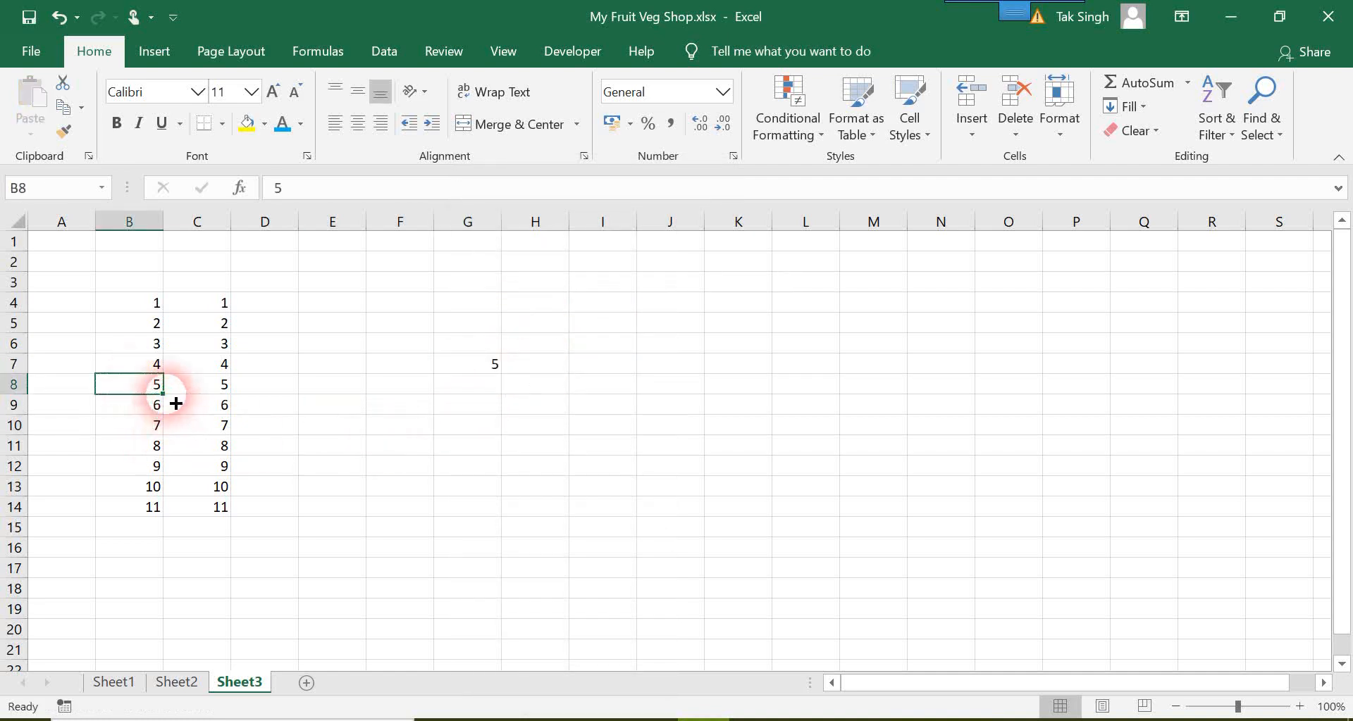
Step: Cut the value from cell B7 and paste it into G10
click(157, 366)
right_click(158, 367)
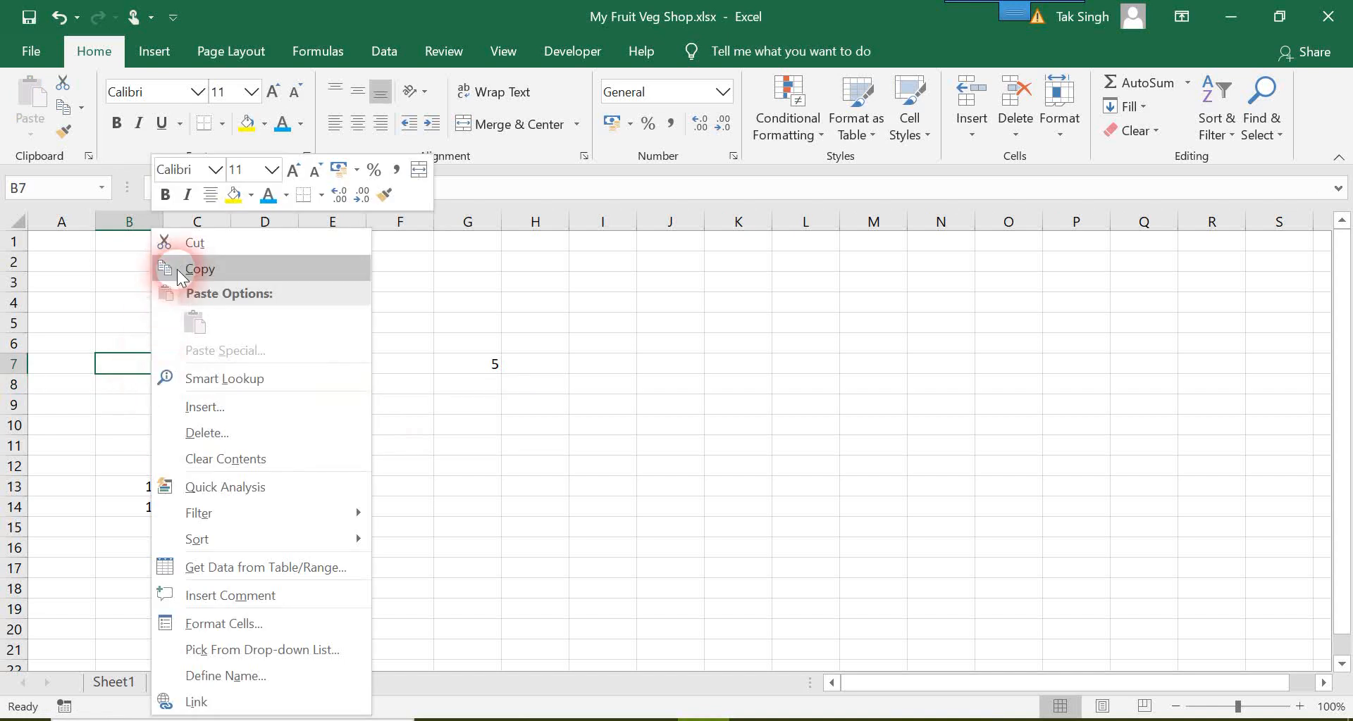
click(200, 248)
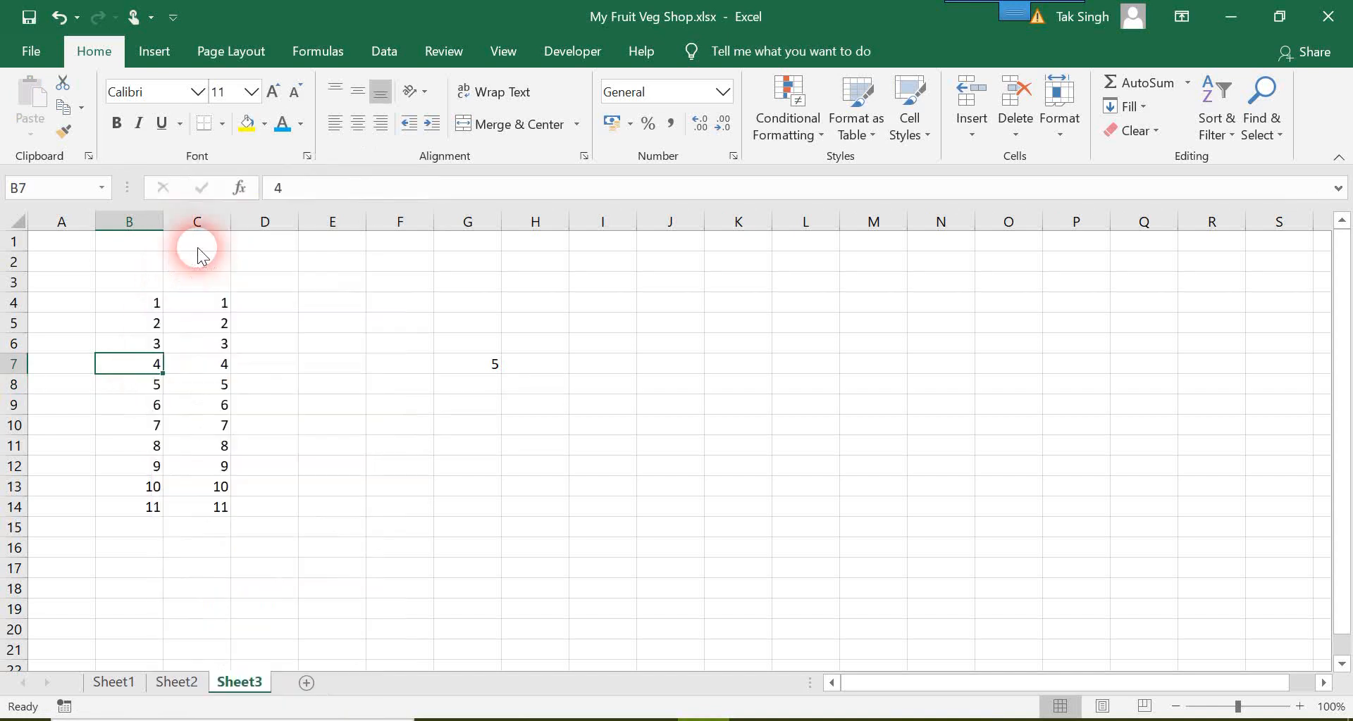
right_click(465, 434)
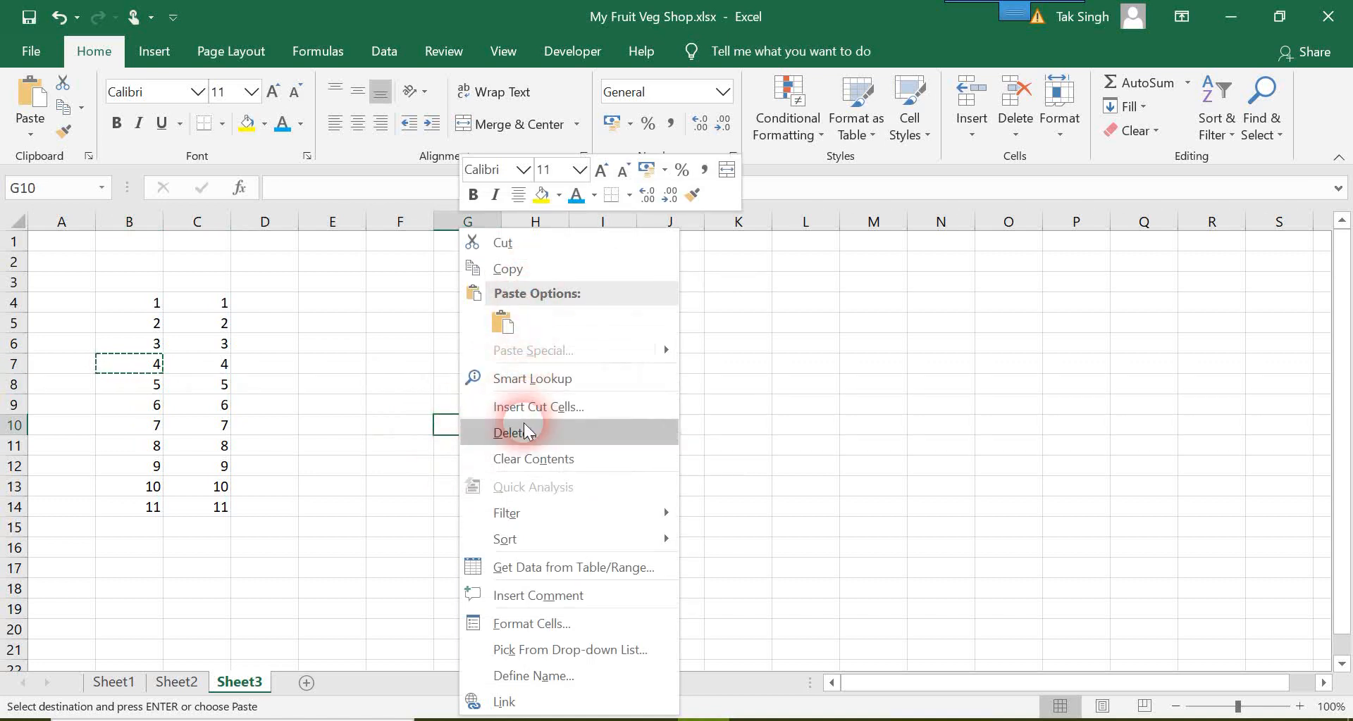
click(504, 326)
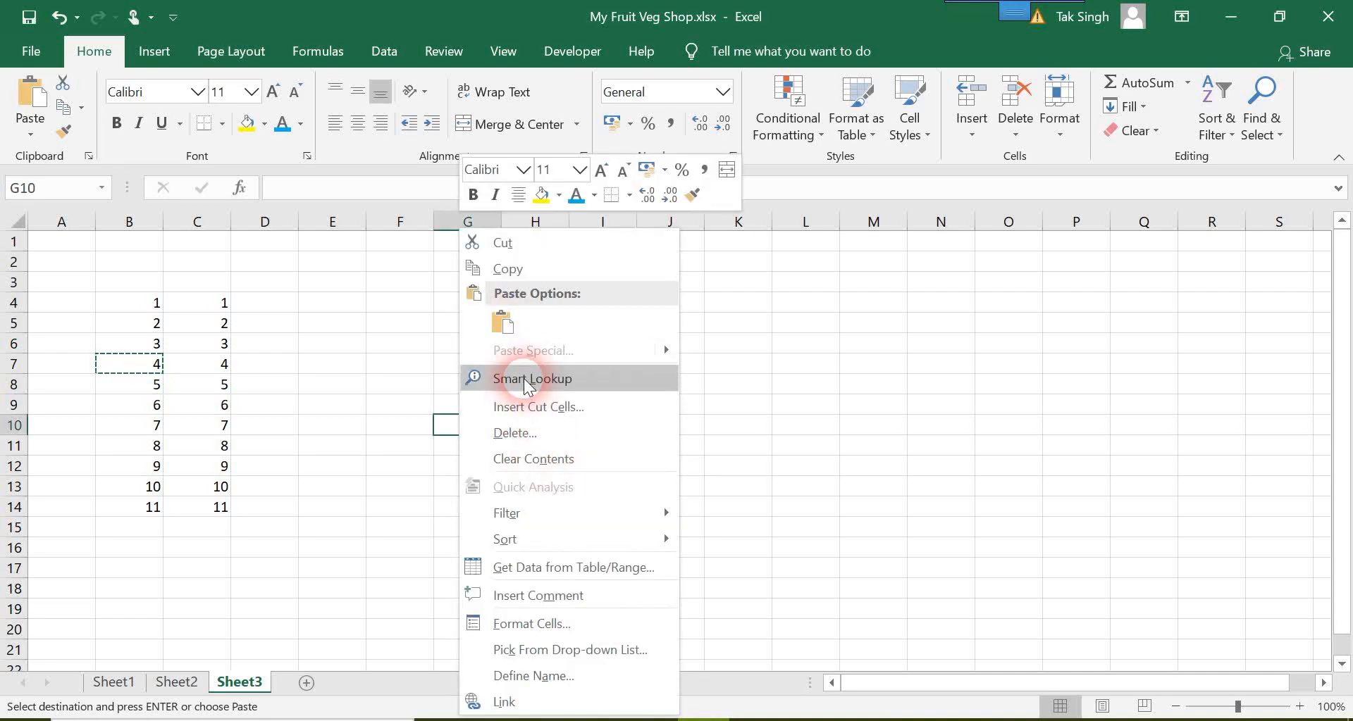
click(501, 326)
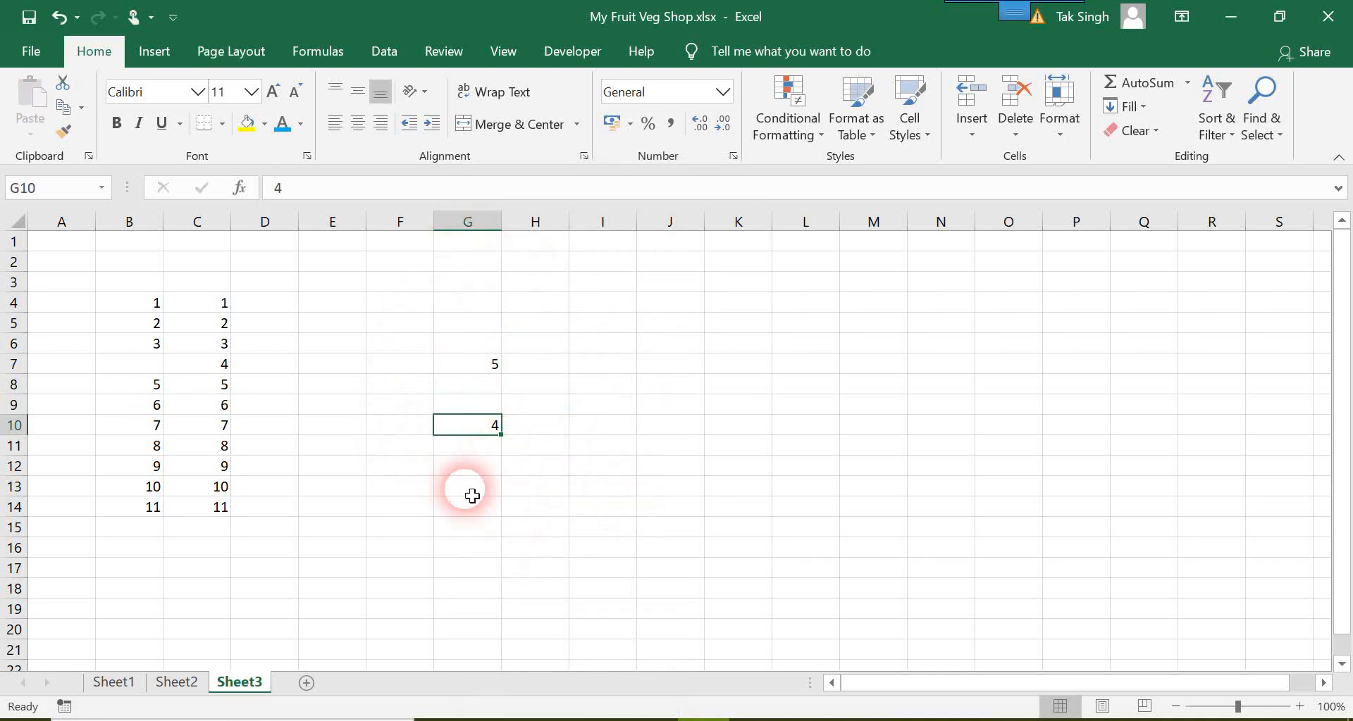
click(157, 386)
right_click(155, 386)
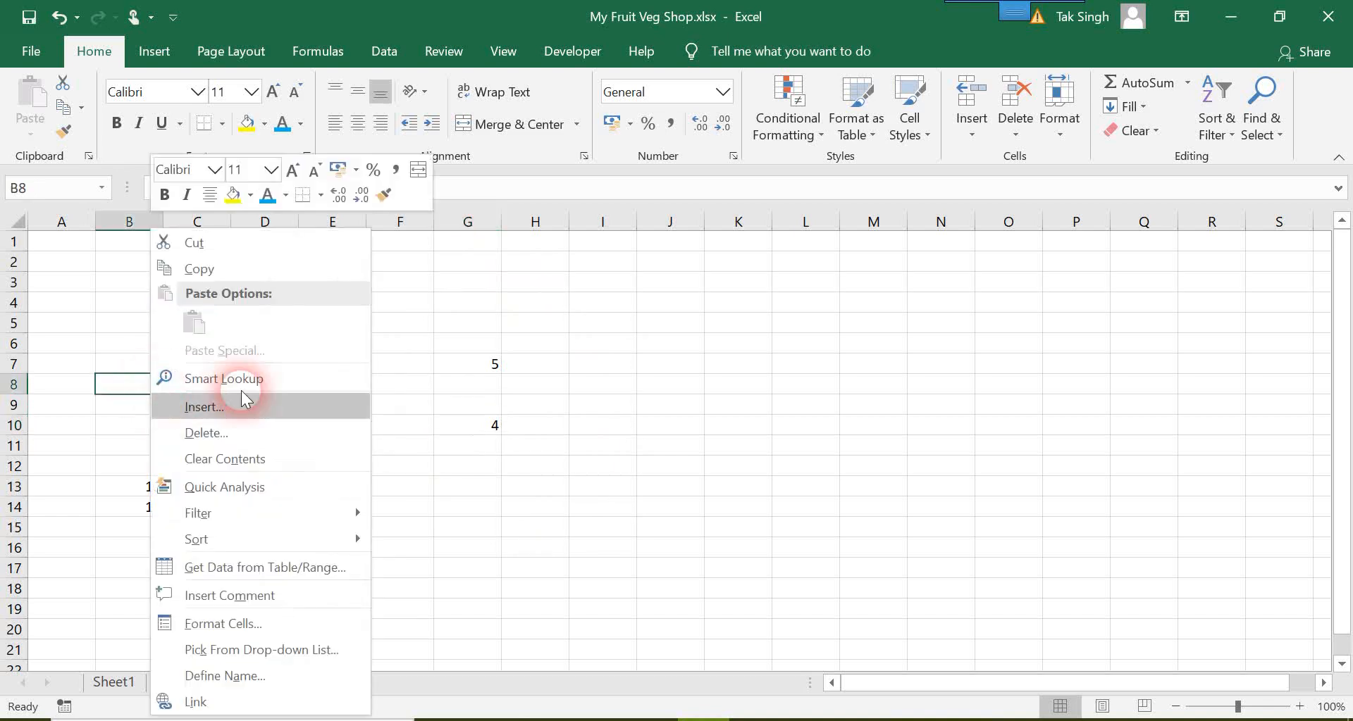
click(243, 407)
Step: Insert a blank cell at C7 with the existing cells shifted down, and undo the insertion
click(219, 369)
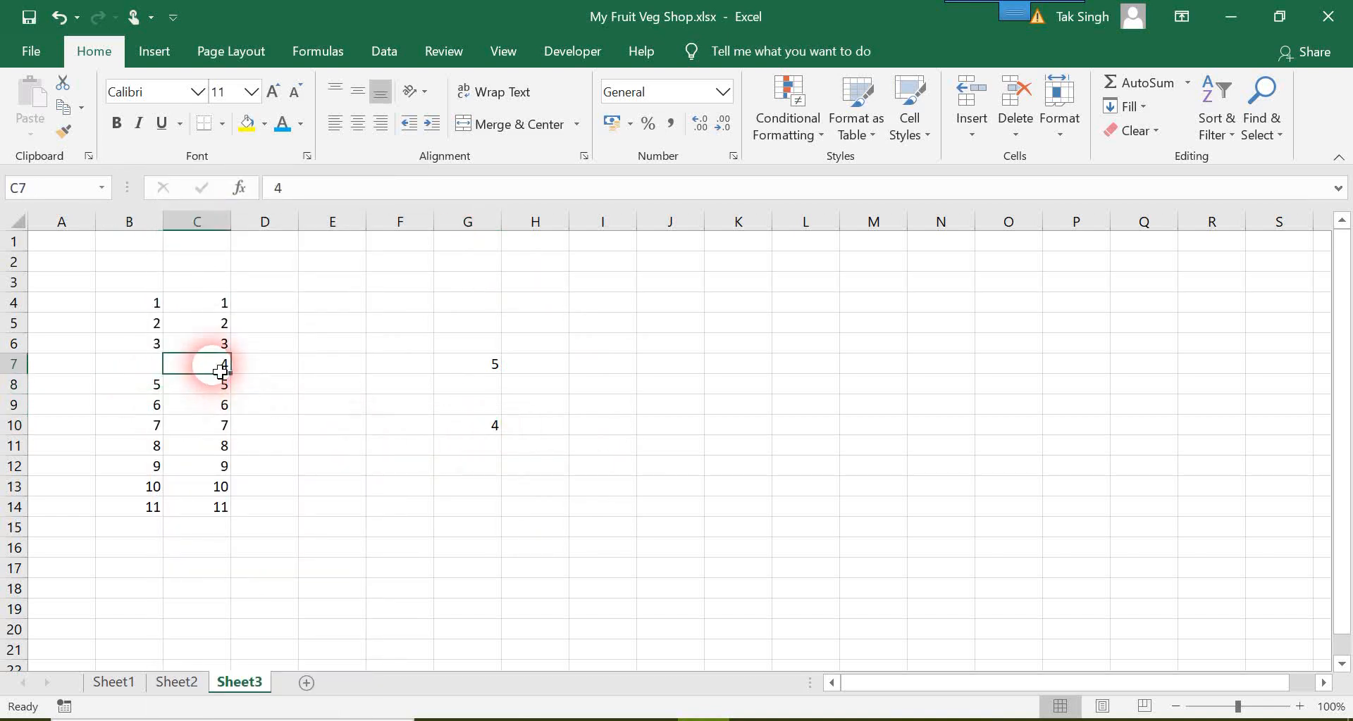
right_click(219, 371)
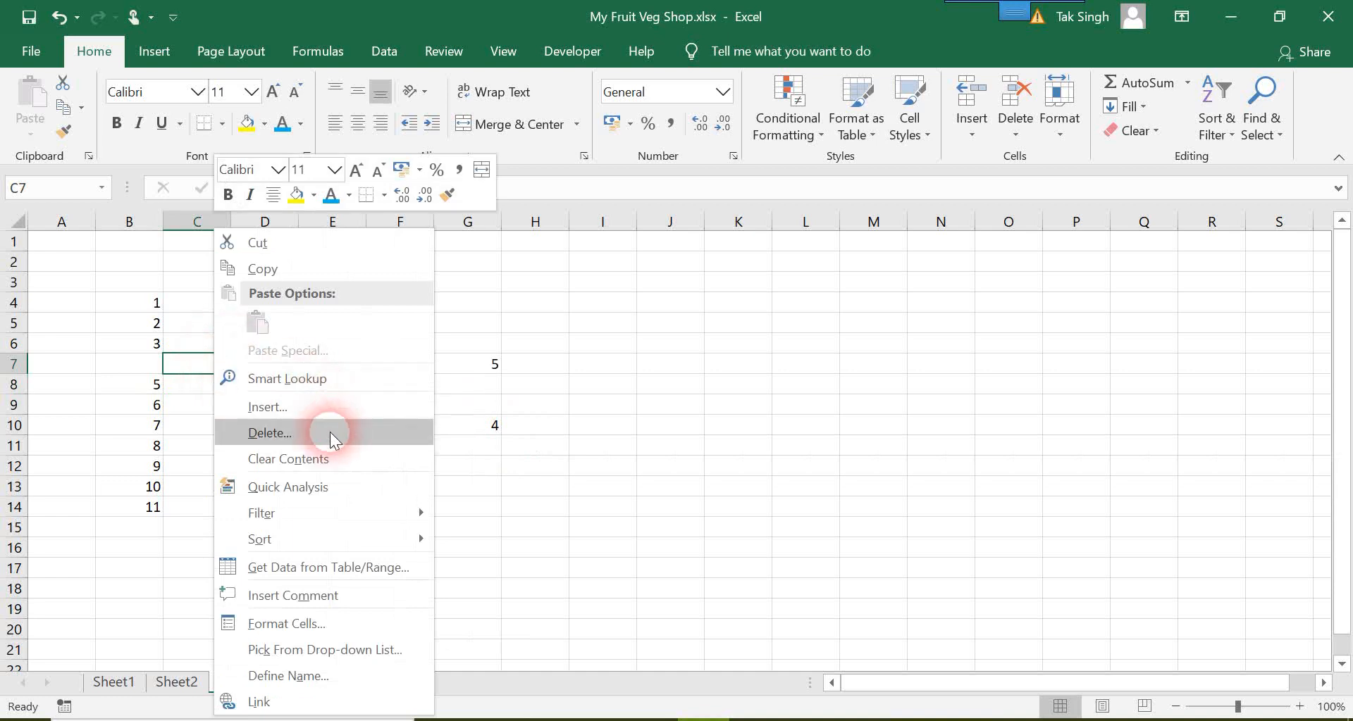
click(289, 407)
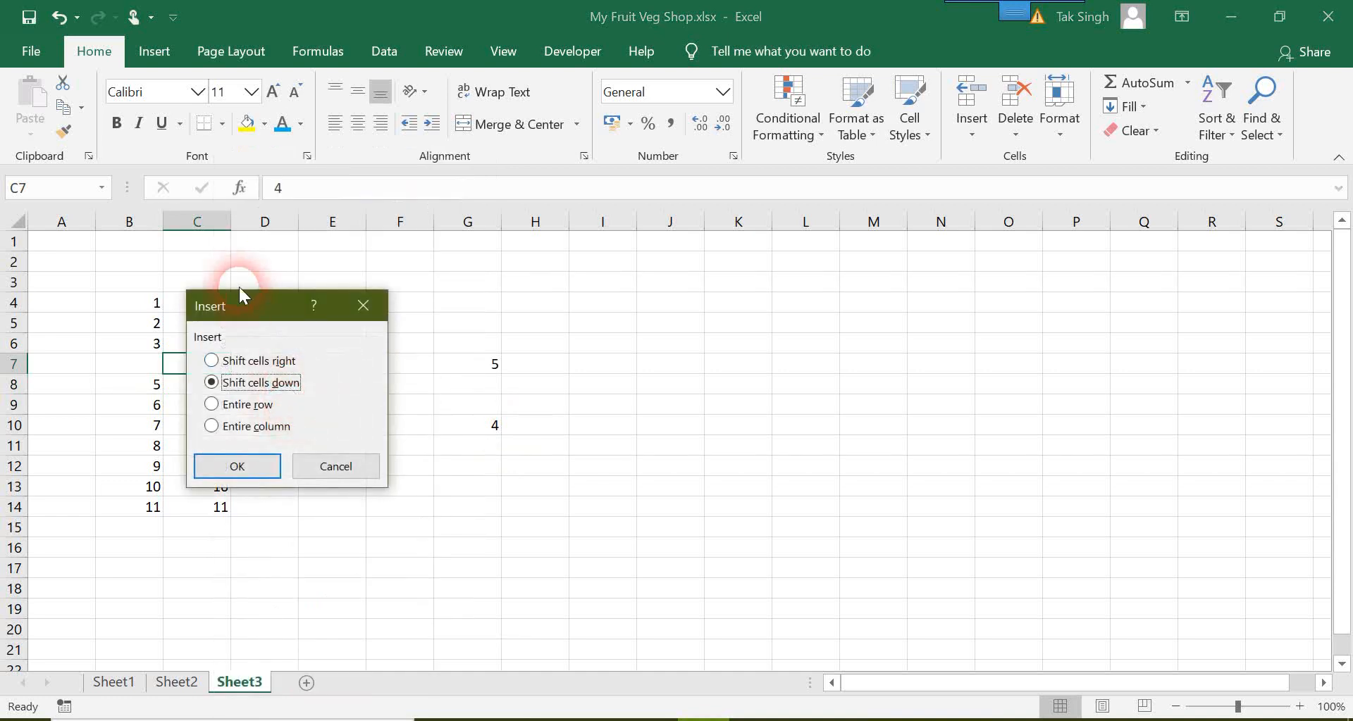
drag(246, 301, 421, 289)
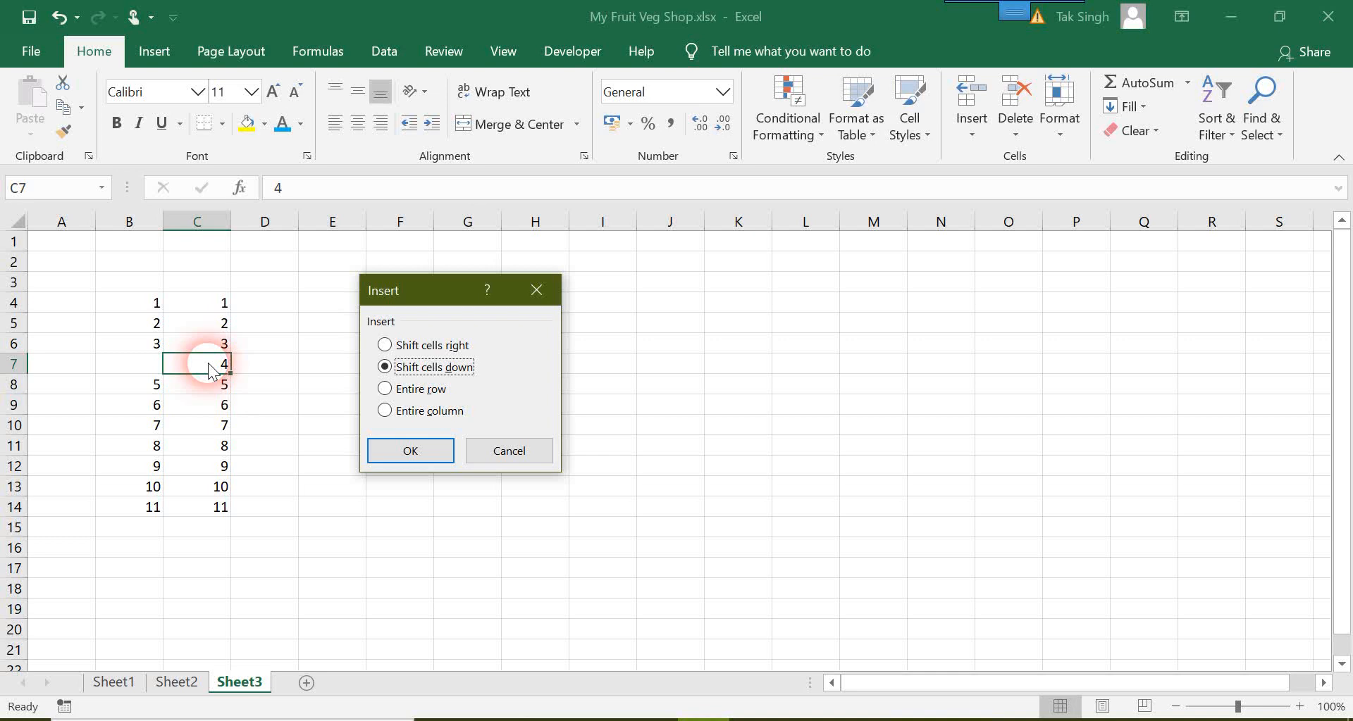
click(400, 454)
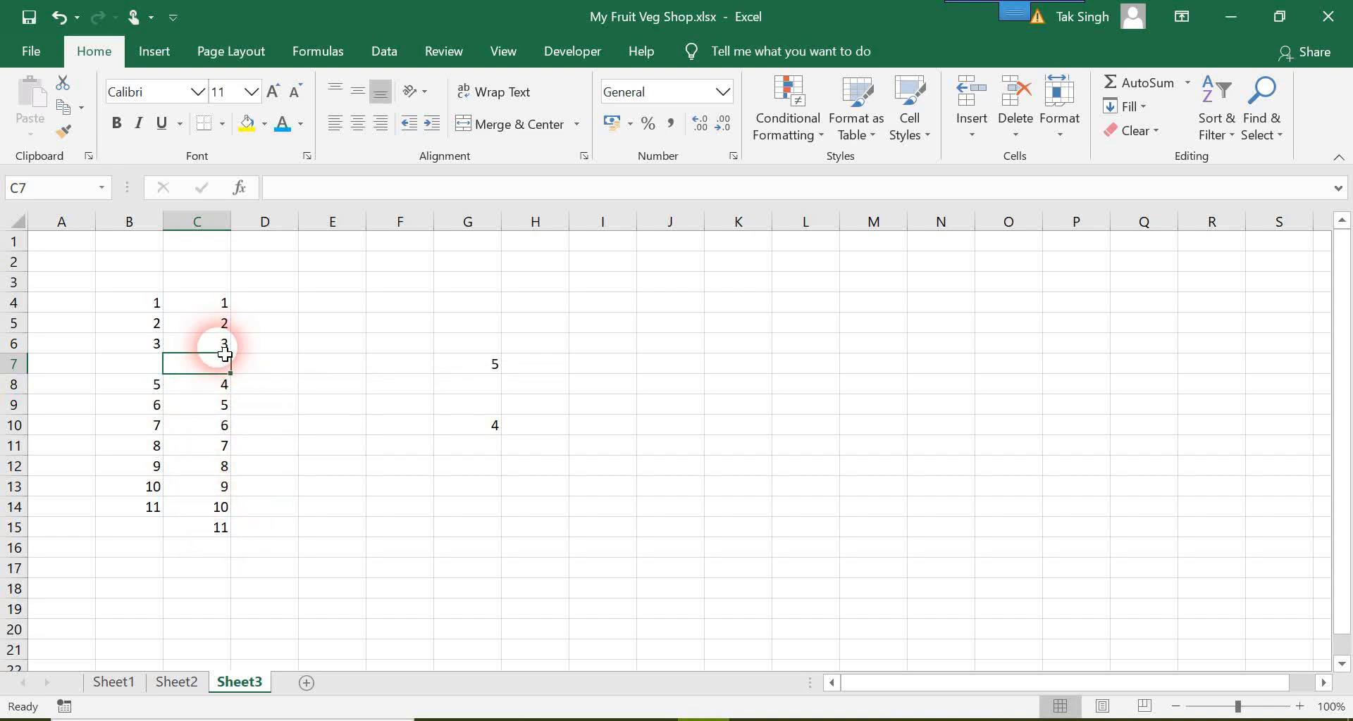
key(ctrl+z)
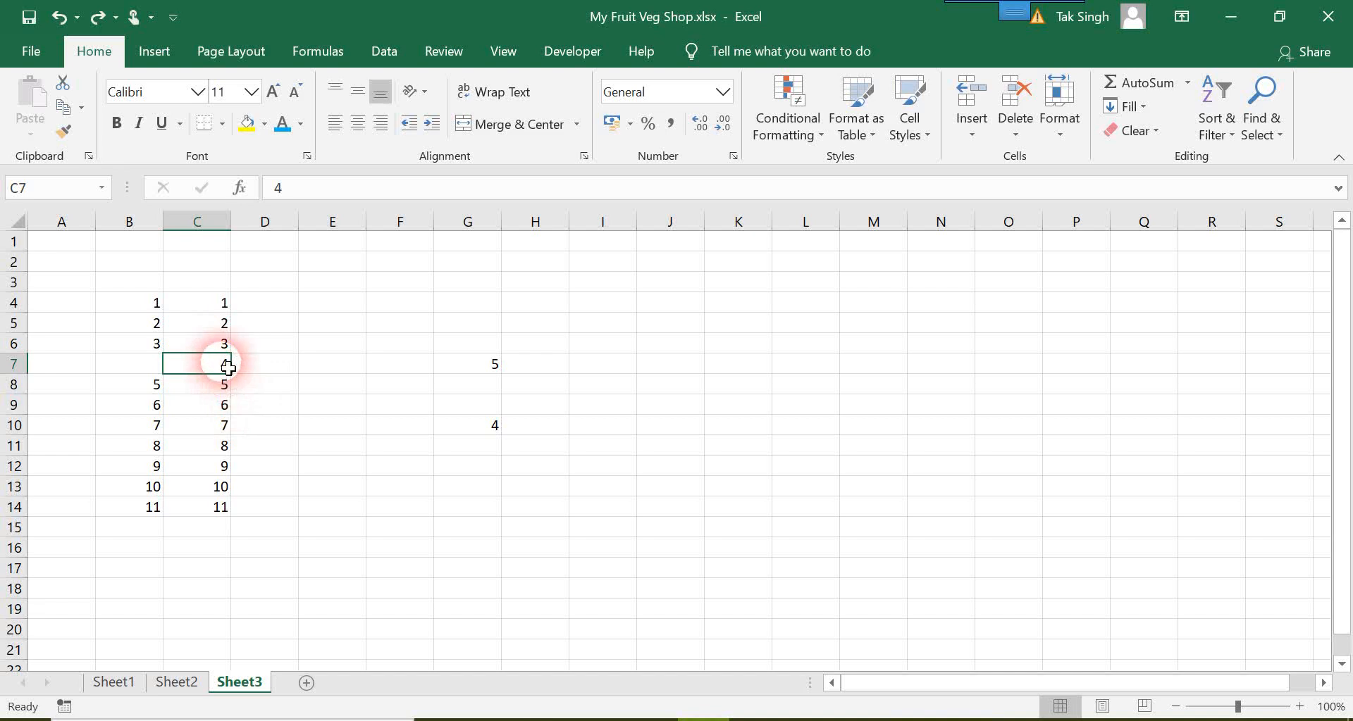
Step: Insert two blank cells at C7:C8 with the existing cells shifted down, and undo the insertion
drag(220, 365, 224, 393)
right_click(214, 395)
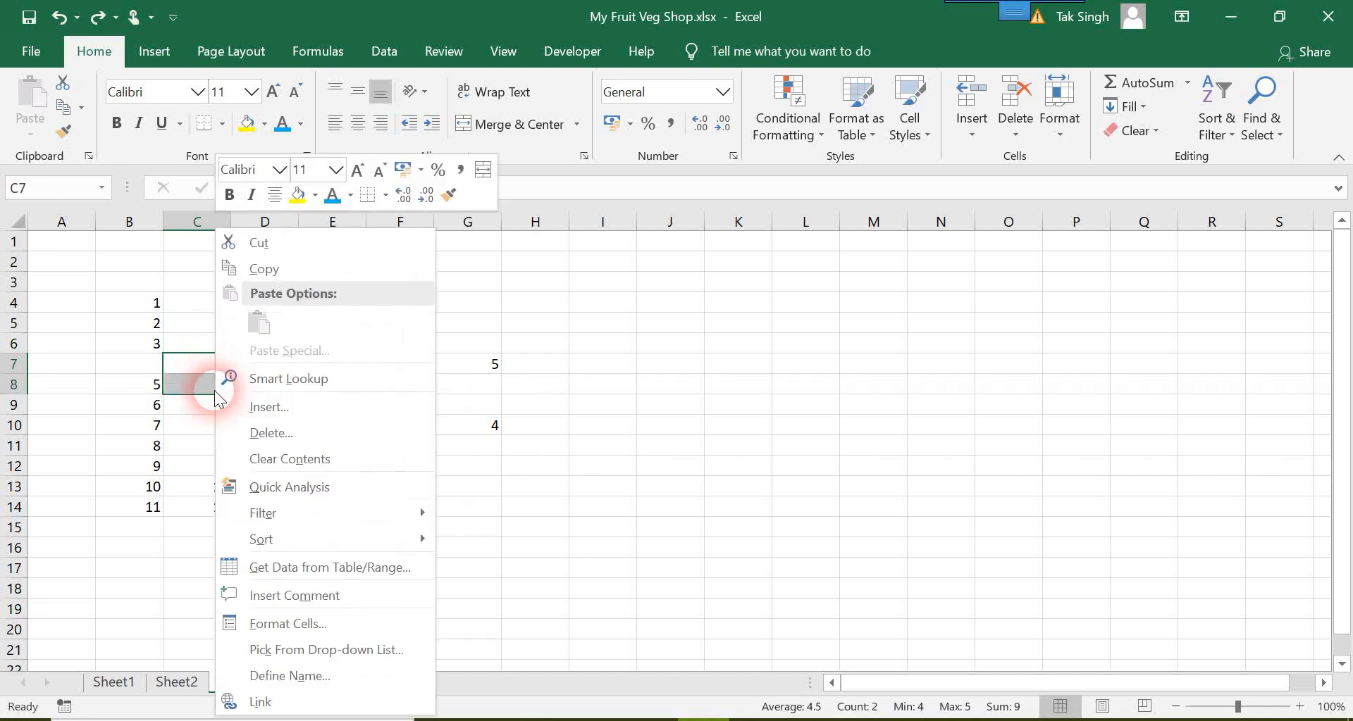
click(269, 409)
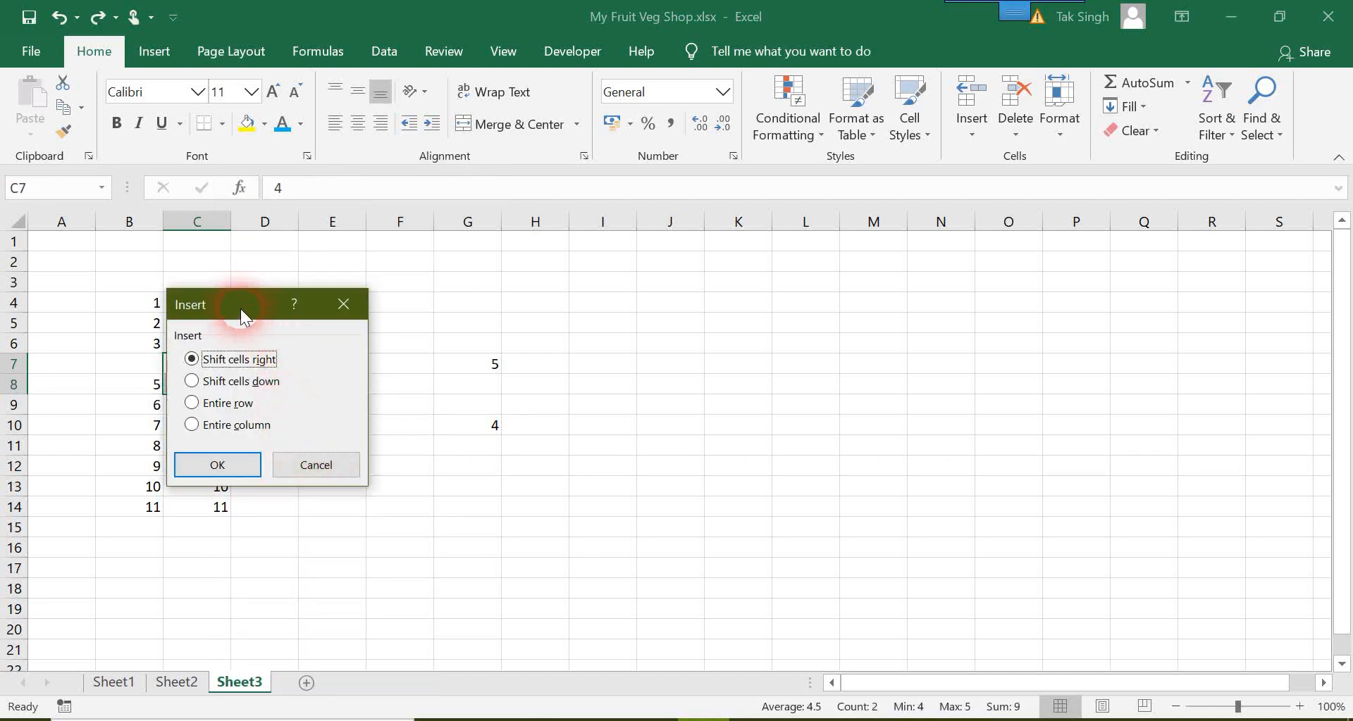
drag(240, 304, 359, 308)
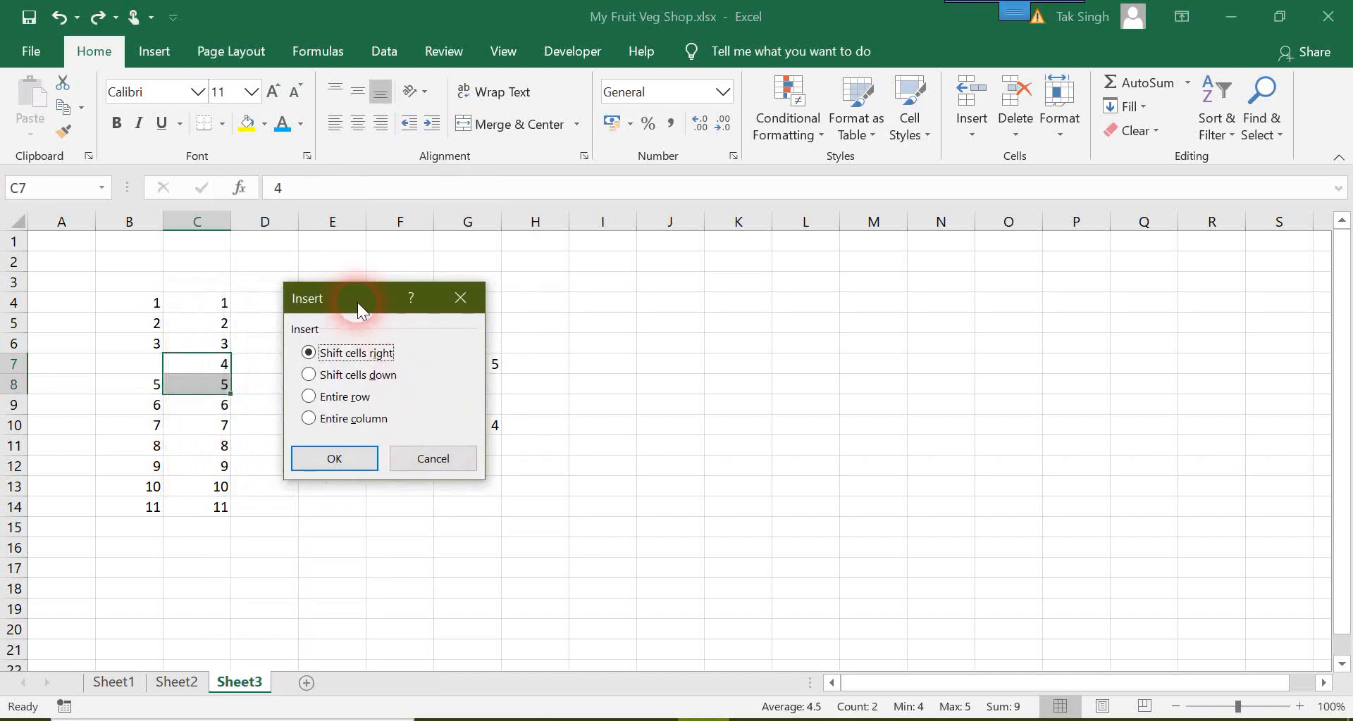
click(345, 379)
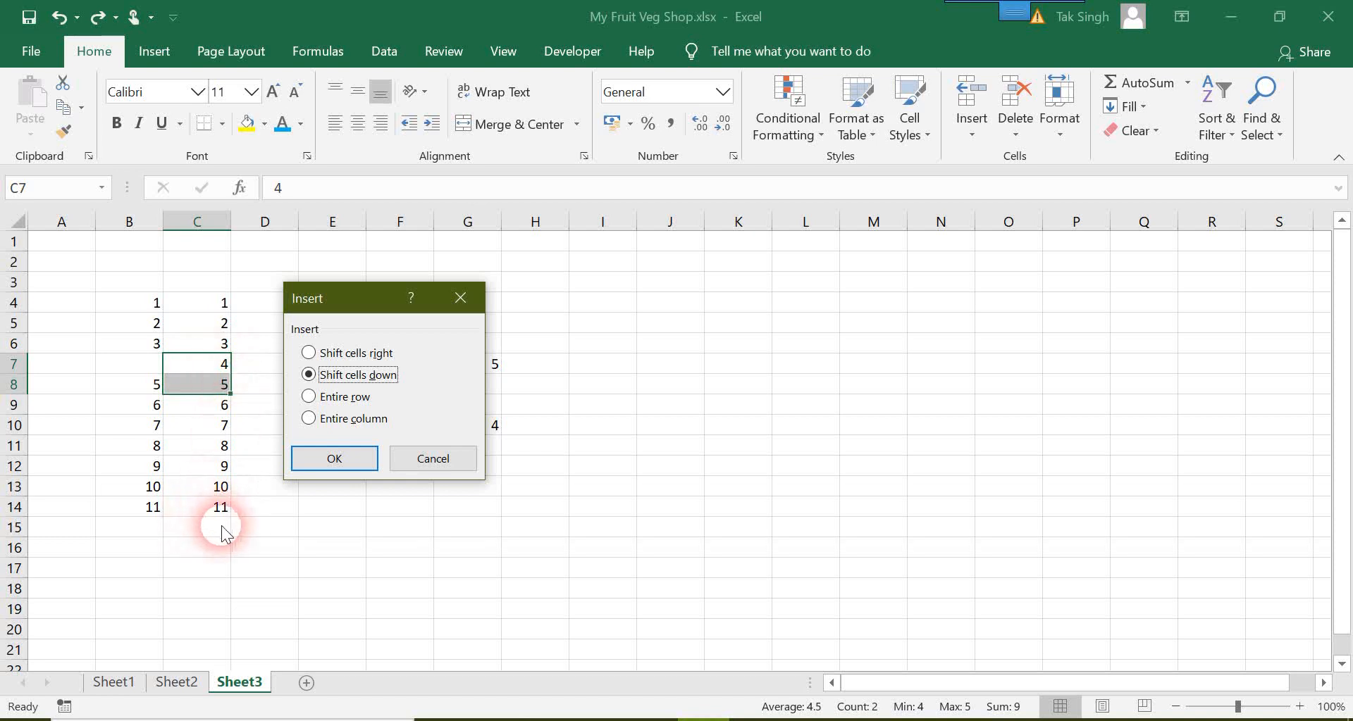
click(307, 467)
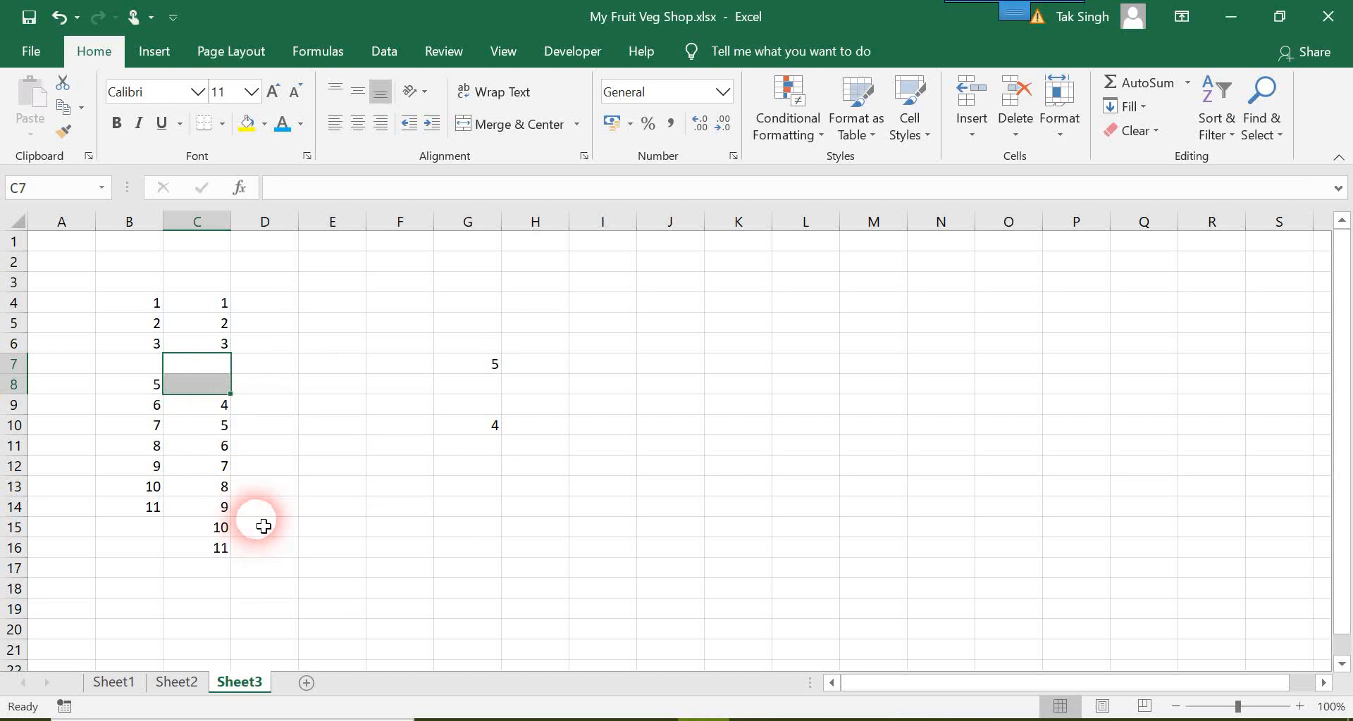
key(ctrl+z)
click(303, 486)
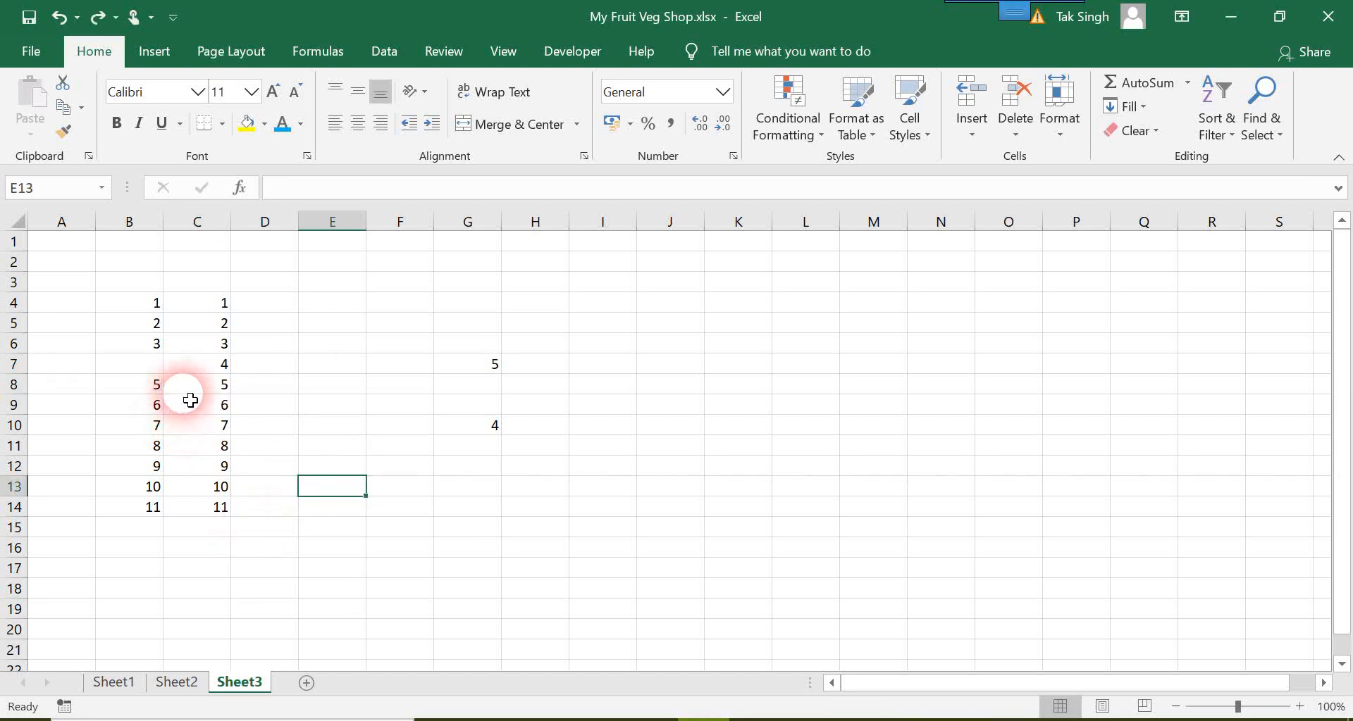
Step: Insert a blank cell at C8 with the existing cells shifted right
click(205, 392)
right_click(206, 393)
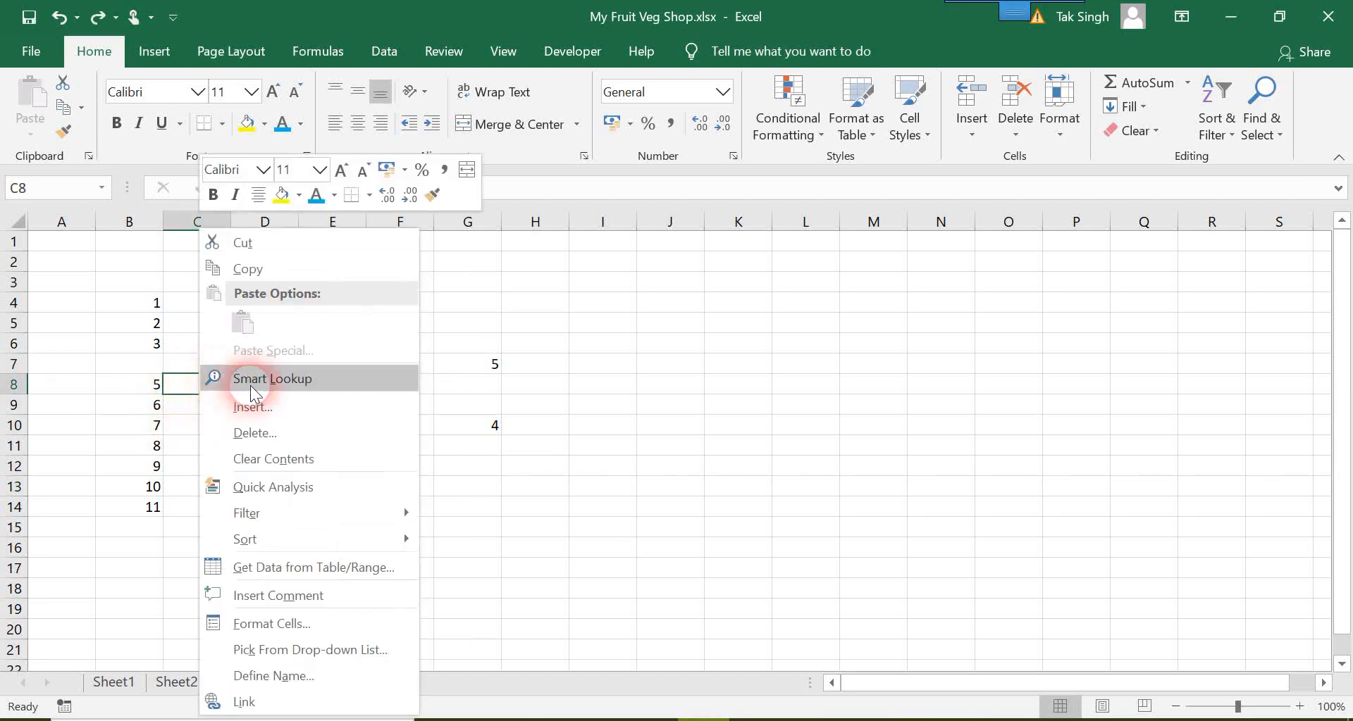
click(270, 409)
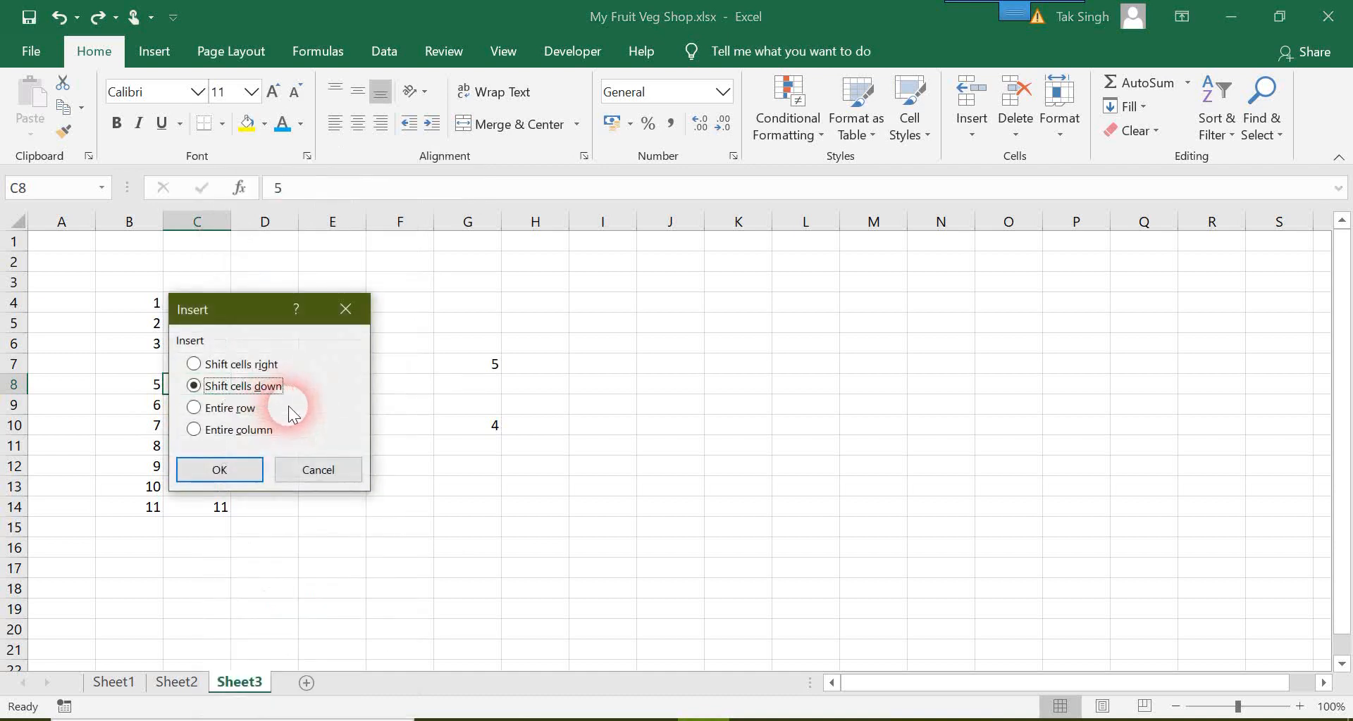
drag(235, 310, 379, 310)
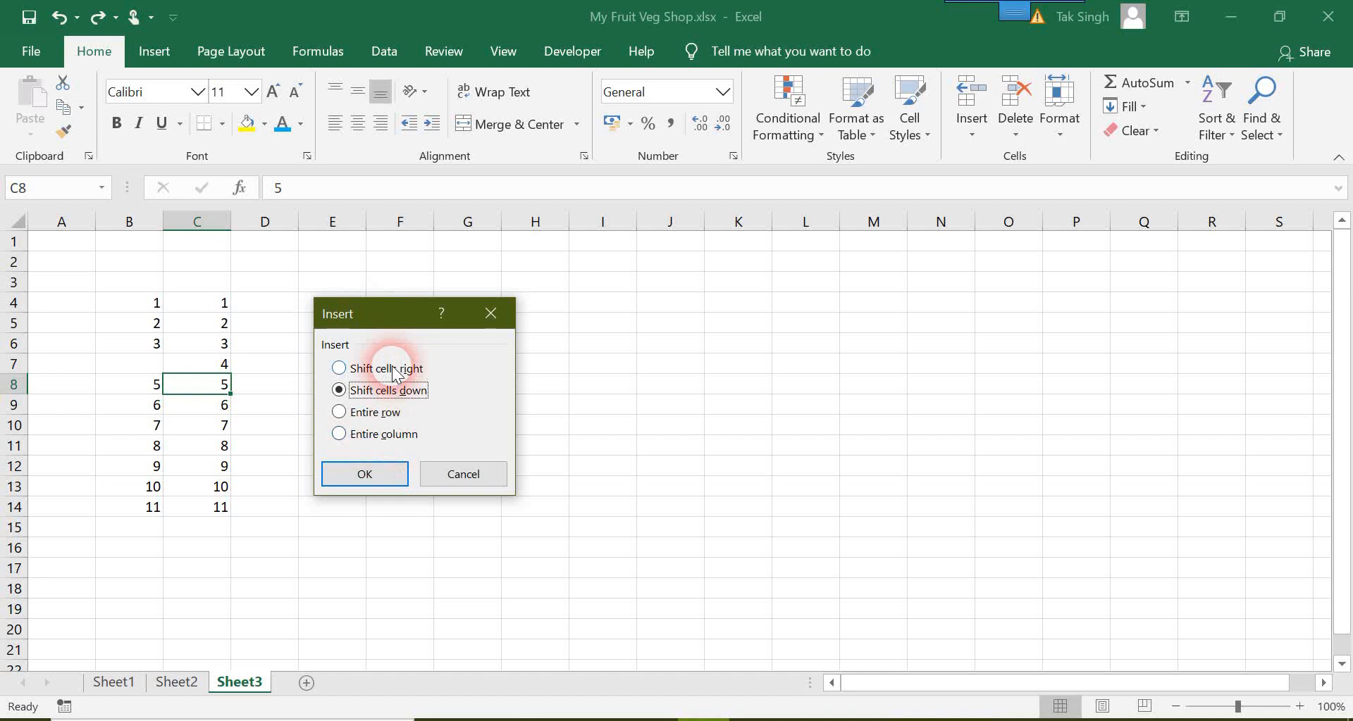
click(393, 373)
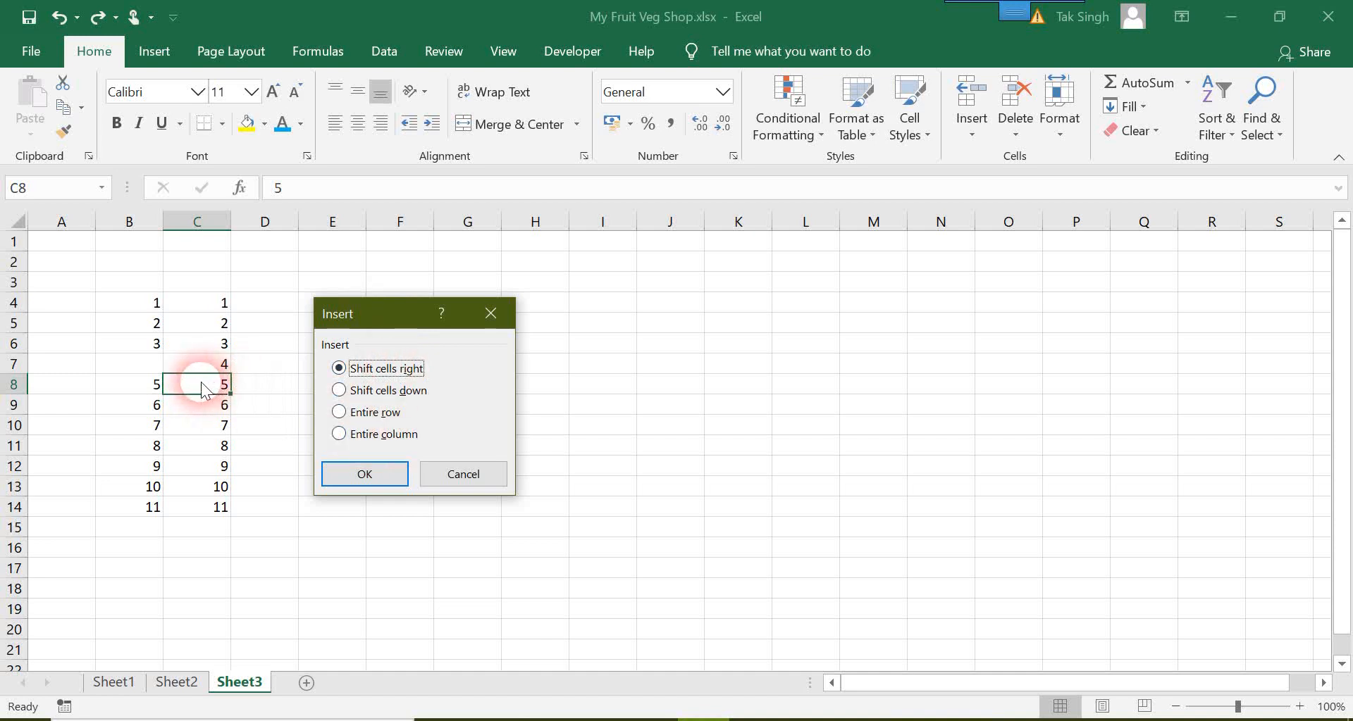
click(386, 477)
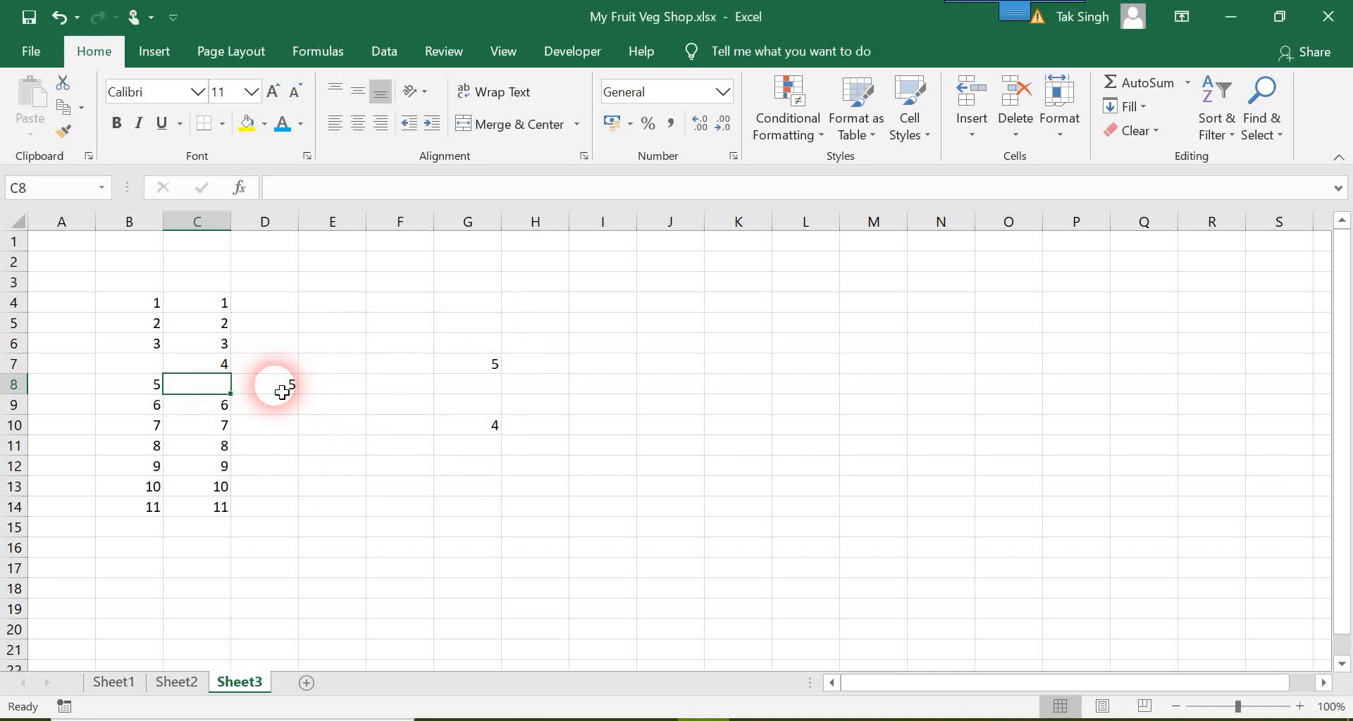
Step: Undo the insertion of the blank cell at C8
key(ctrl+z)
click(362, 527)
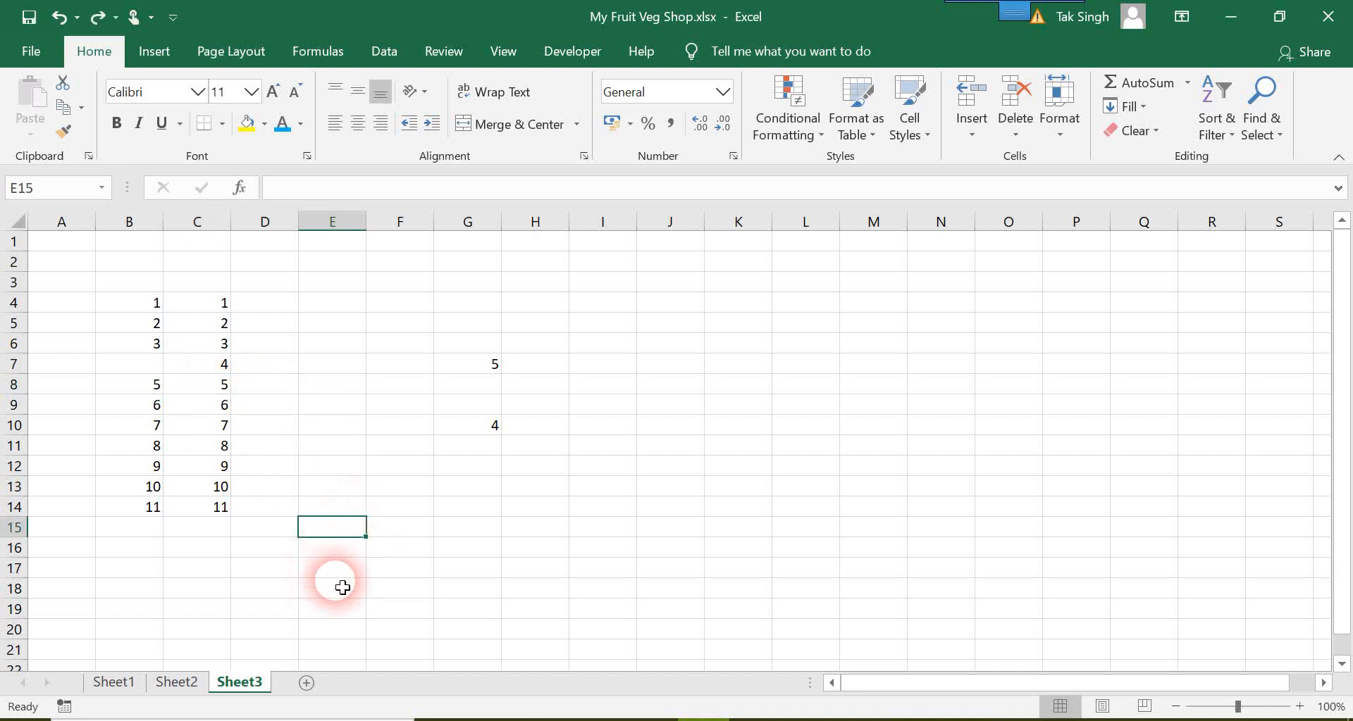
Step: Delete cell B9 with the remaining cells shifted up
click(156, 409)
right_click(152, 407)
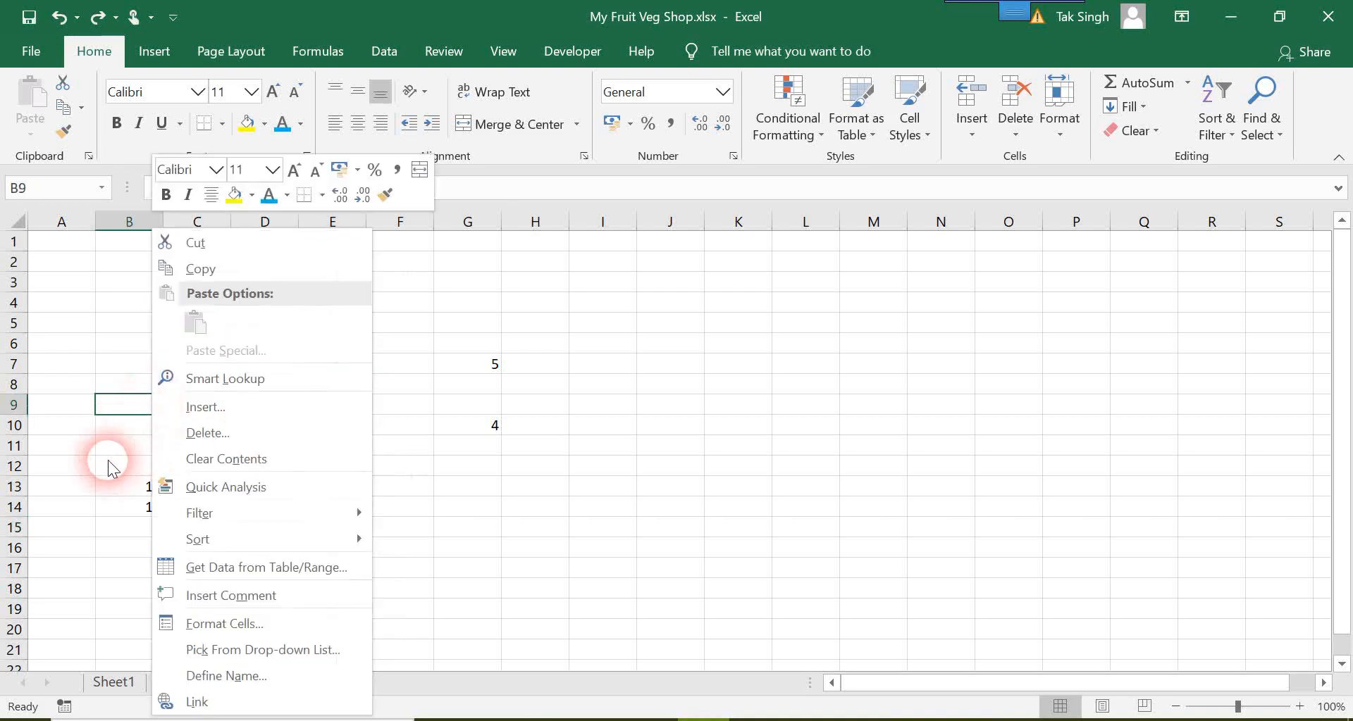
click(121, 402)
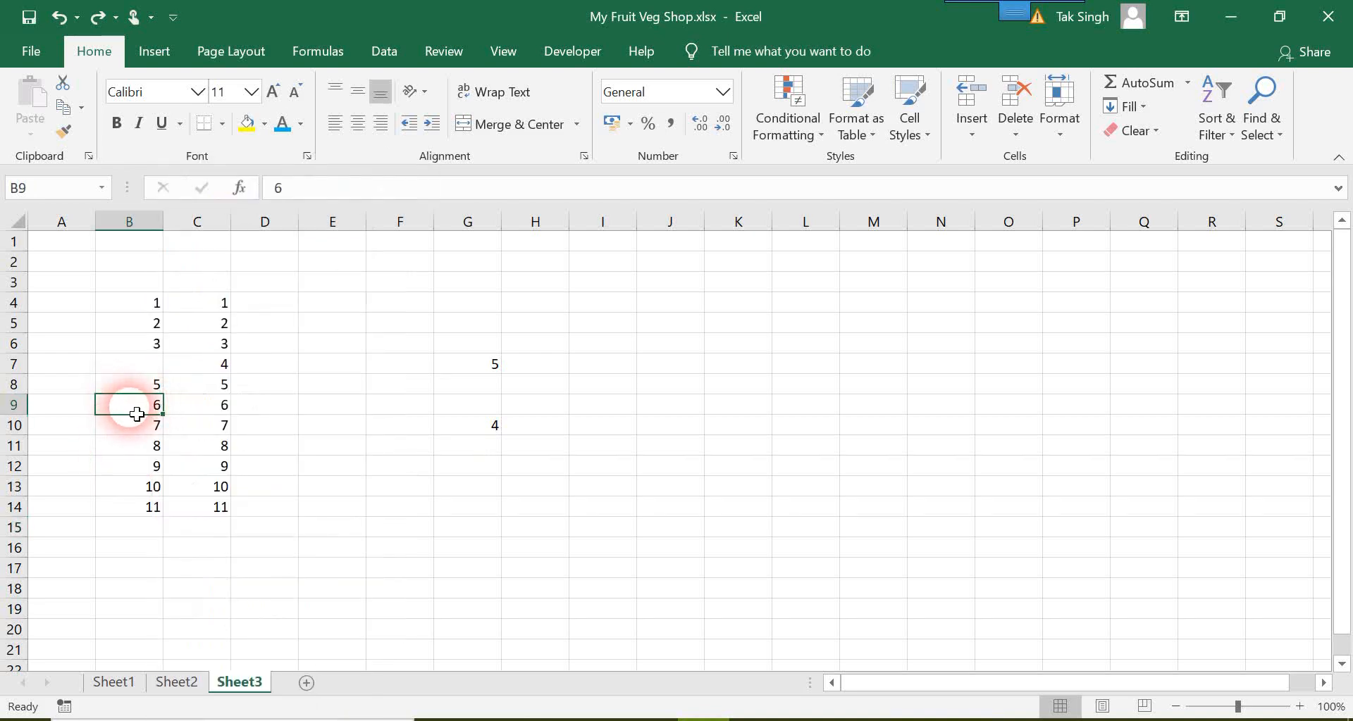
right_click(142, 415)
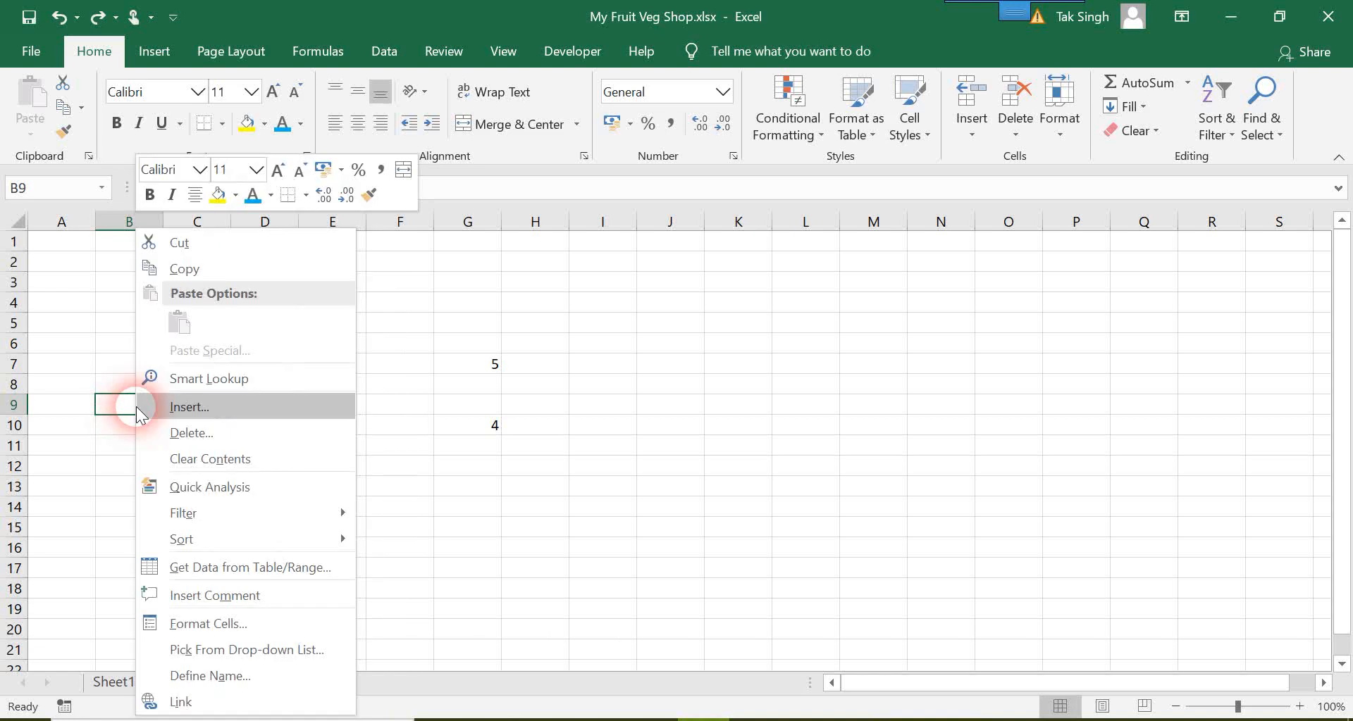
click(226, 431)
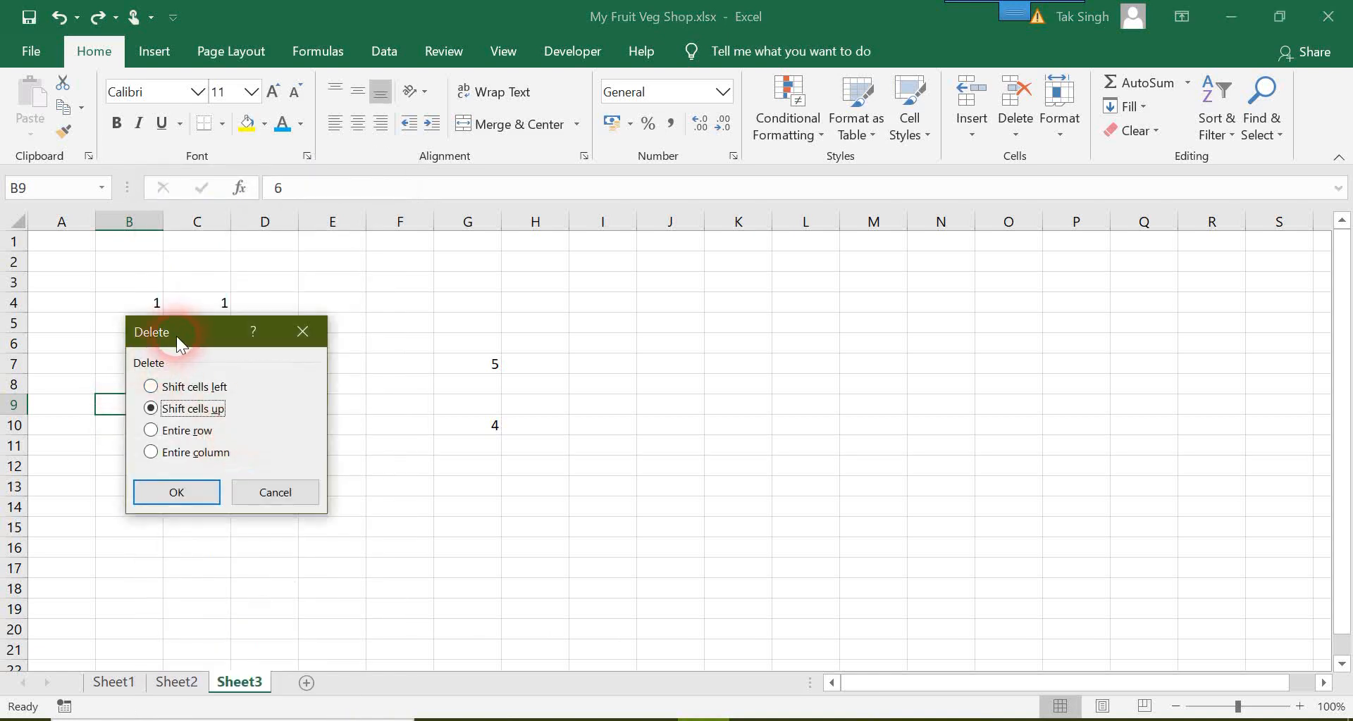
drag(178, 335, 388, 304)
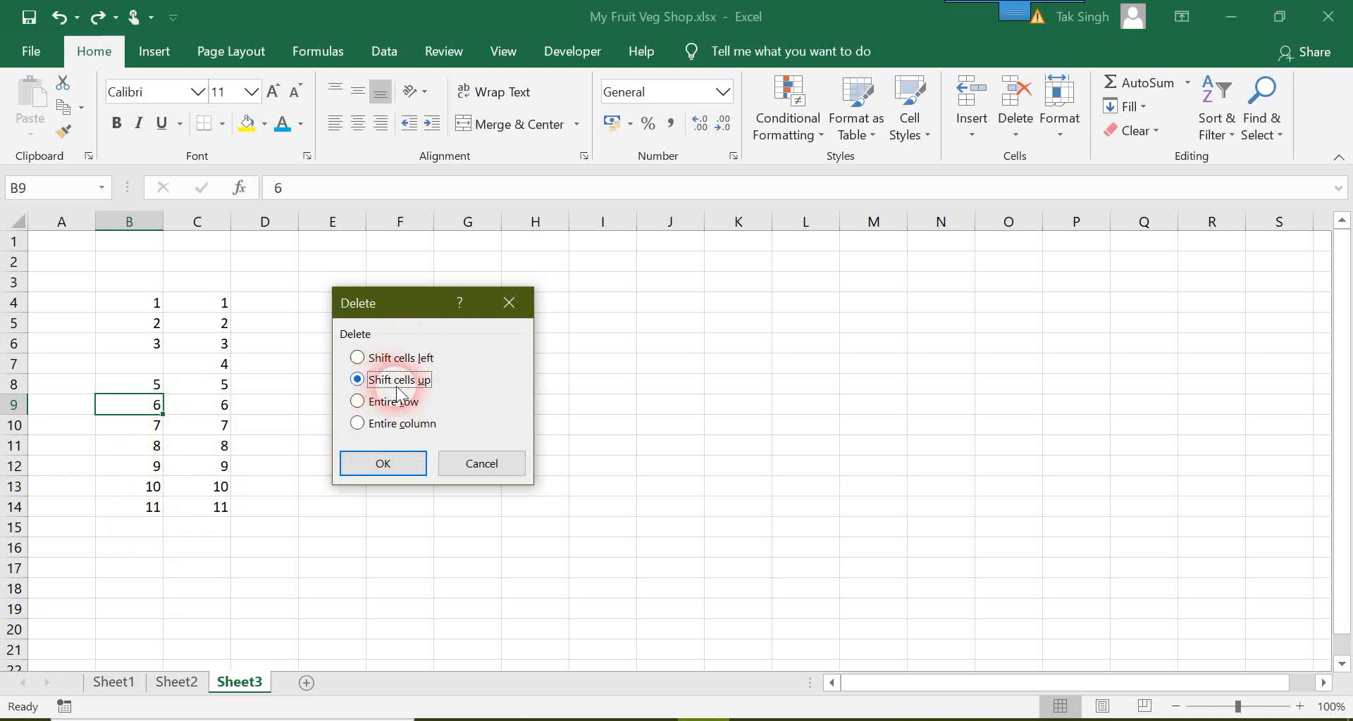
click(399, 468)
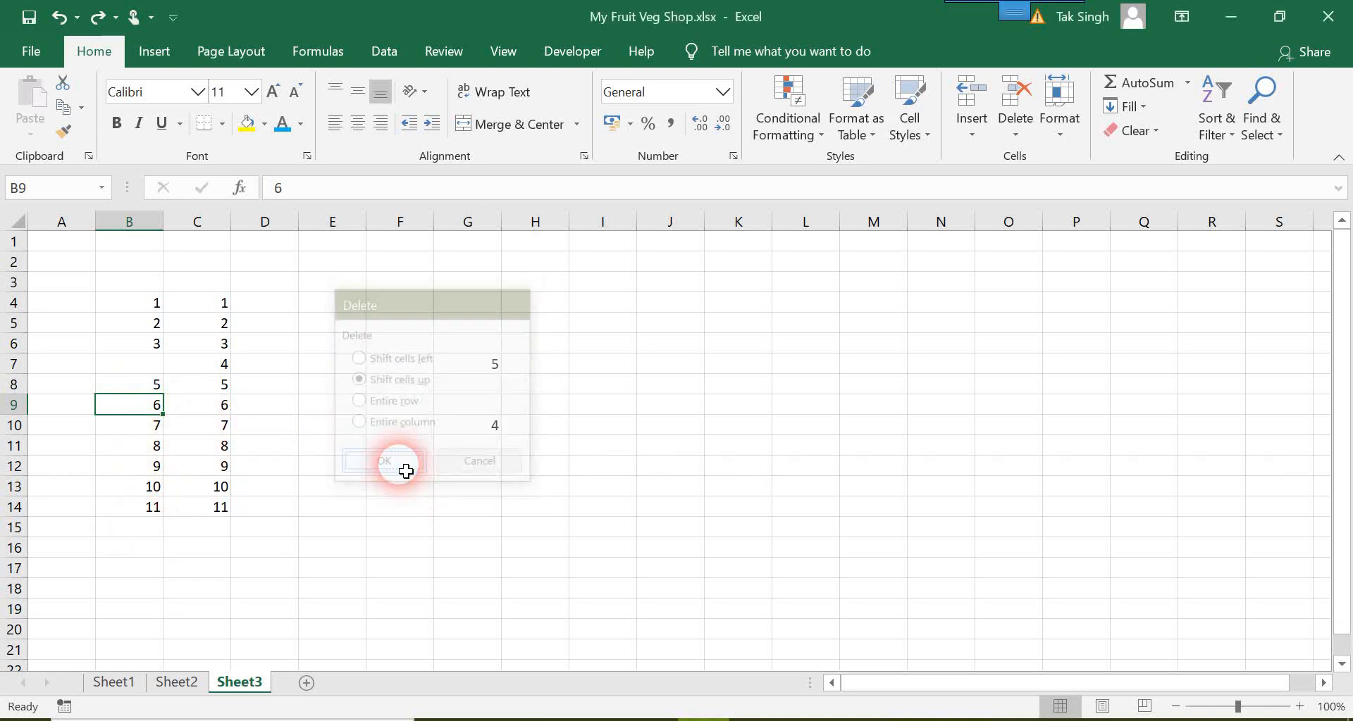